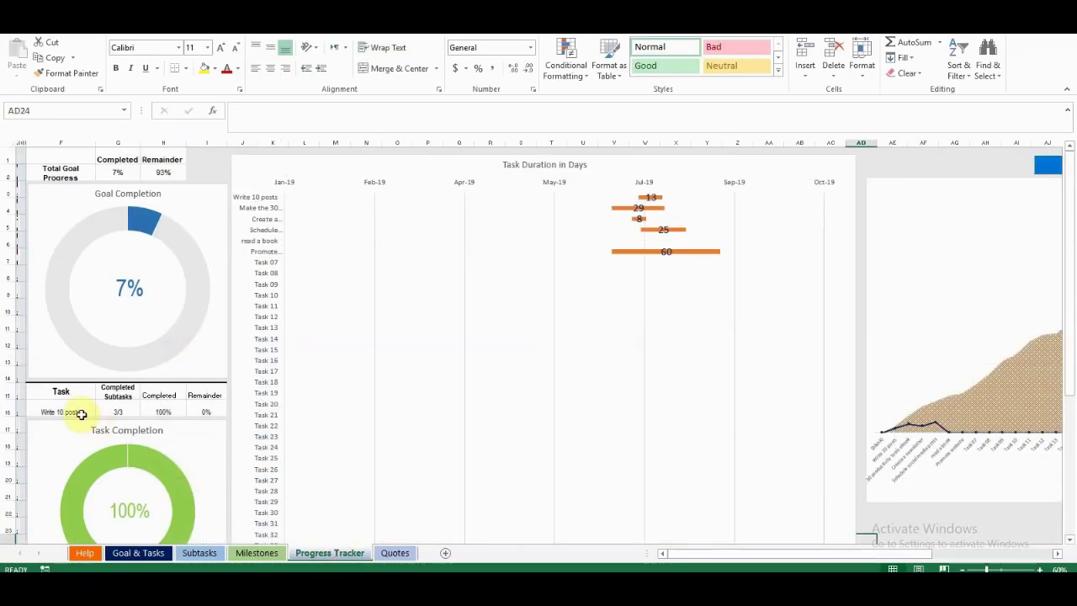
# Choose "Make the 30 productivity tools ebook" as the tracked task in the Progress Tracker and view the mountain chart
pyautogui.click(80, 413)
pyautogui.click(93, 412)
pyautogui.click(59, 430)
pyautogui.moveTo(732, 553); pyautogui.dragTo(866, 555)
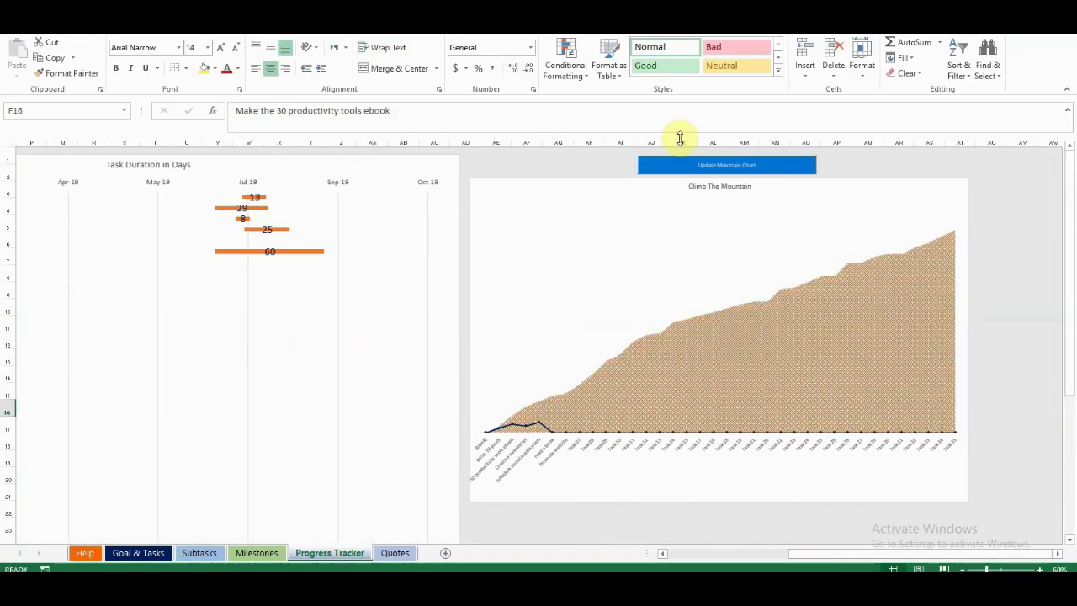
# Look over the Subtasks sheet and return to the Goal & Tasks sheet
pyautogui.hotkey('ctrl', 'pageup')
pyautogui.hotkey('ctrl', 'pageup')
pyautogui.moveTo(674, 553); pyautogui.dragTo(614, 567)
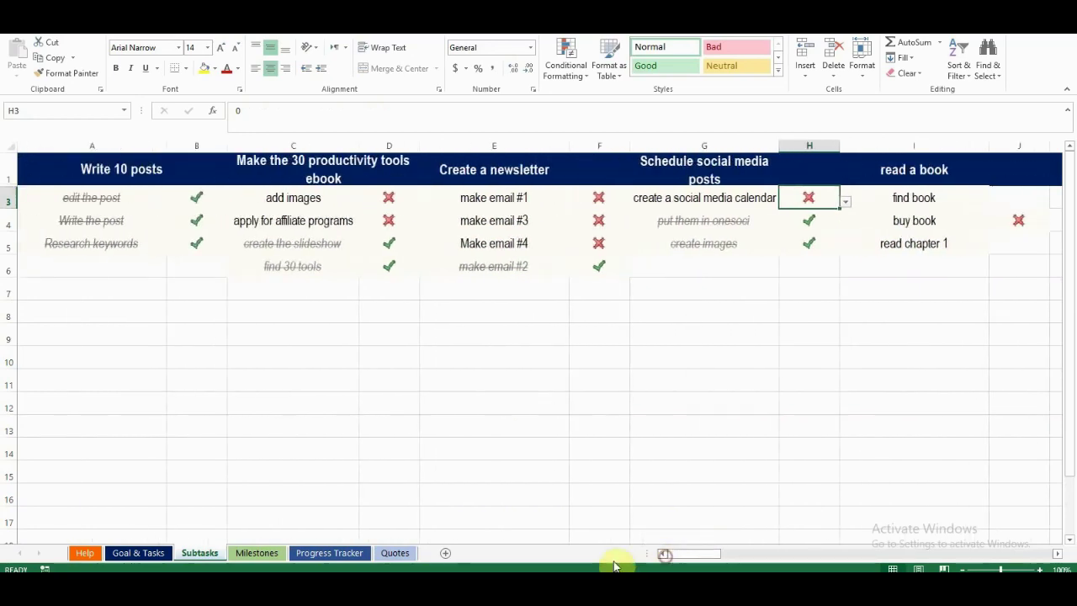
pyautogui.hotkey('ctrl', 'pagedown')
pyautogui.hotkey('ctrl', 'pageup')
pyautogui.hotkey('ctrl', 'pageup')
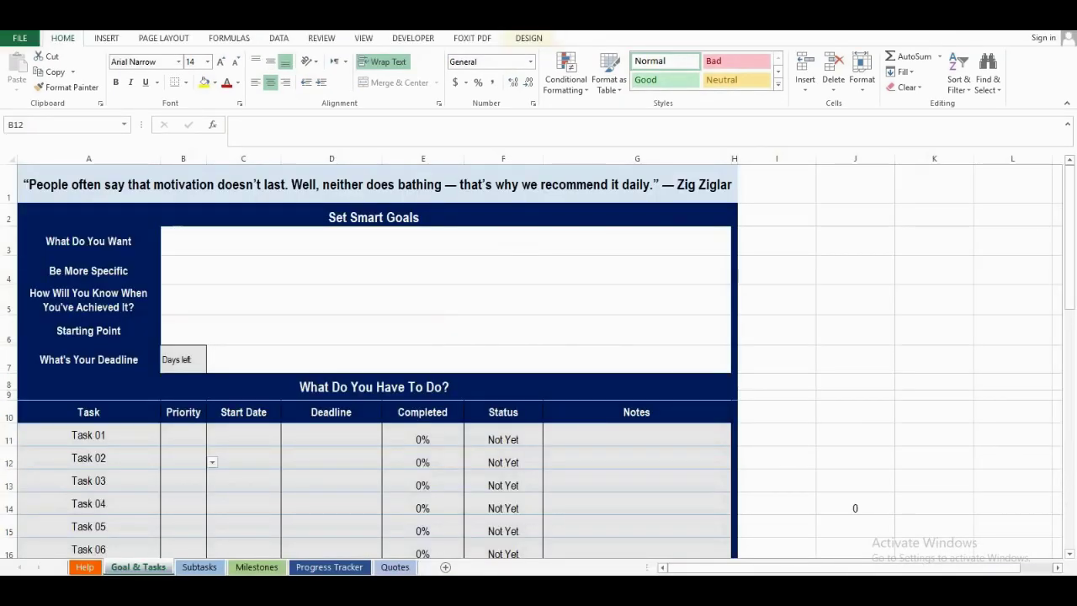
# Enter "I want to build a productivity blog" as the answer to What Do You Want
pyautogui.click(405, 237)
pyautogui.write('I want ')
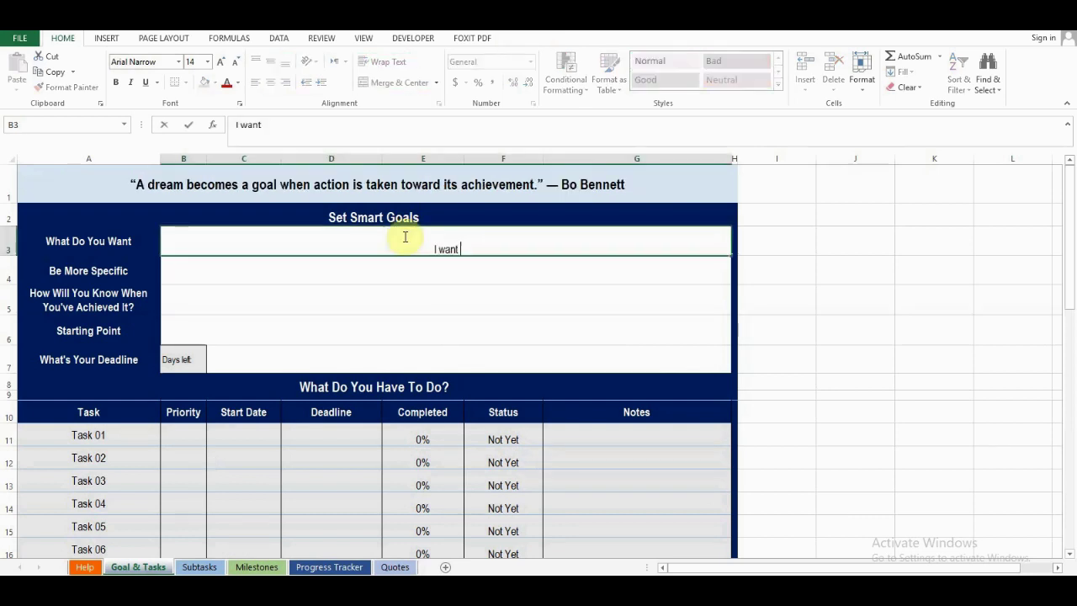
pyautogui.write('to build a productivity blog')
pyautogui.press('Return')
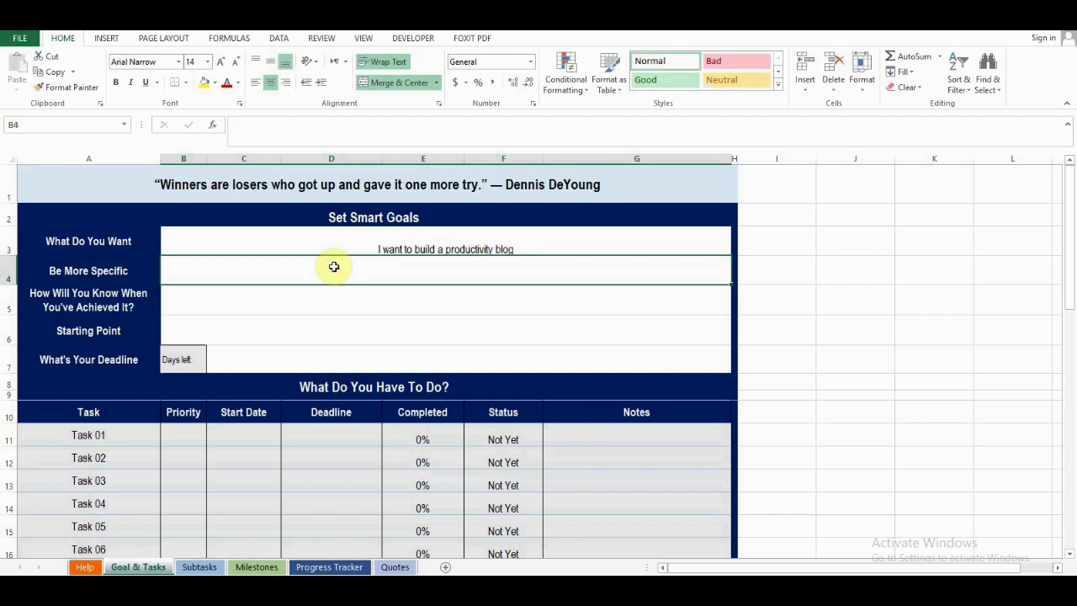
# Under Be More Specific, state a productivity blog helping people get more done while still having time and energy to relax at the end of the day
pyautogui.write('I want to build a productivity blog that helps people get more done while still having the time and energy to relax at the end of the day')
pyautogui.press('Return')
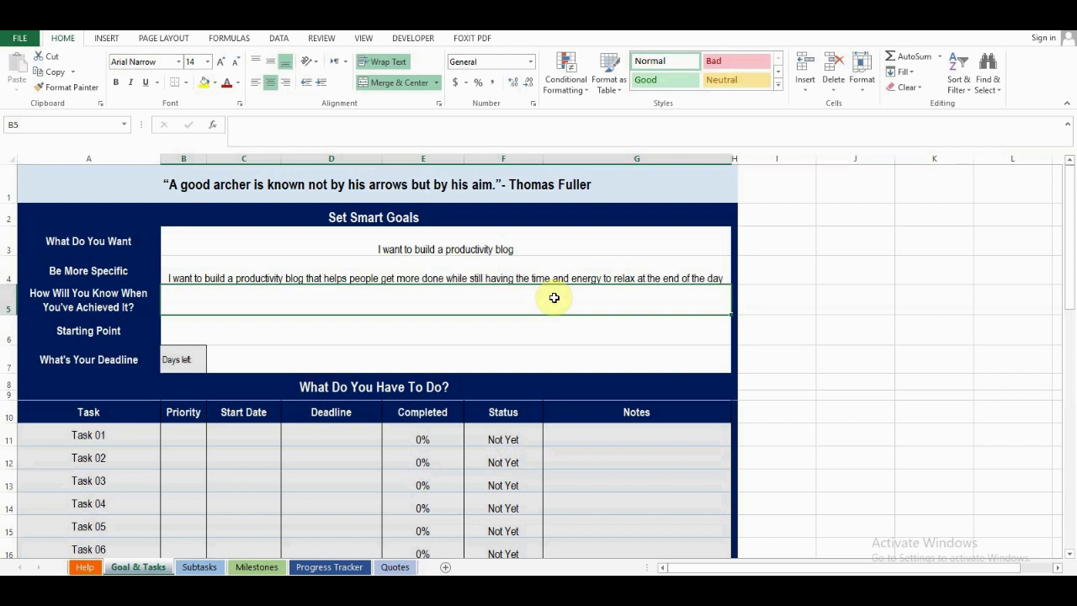
# Answer the achievement question with "When I have 1000+ email subscribers who found my content valuable enough to subscribe"
pyautogui.write('Whe')
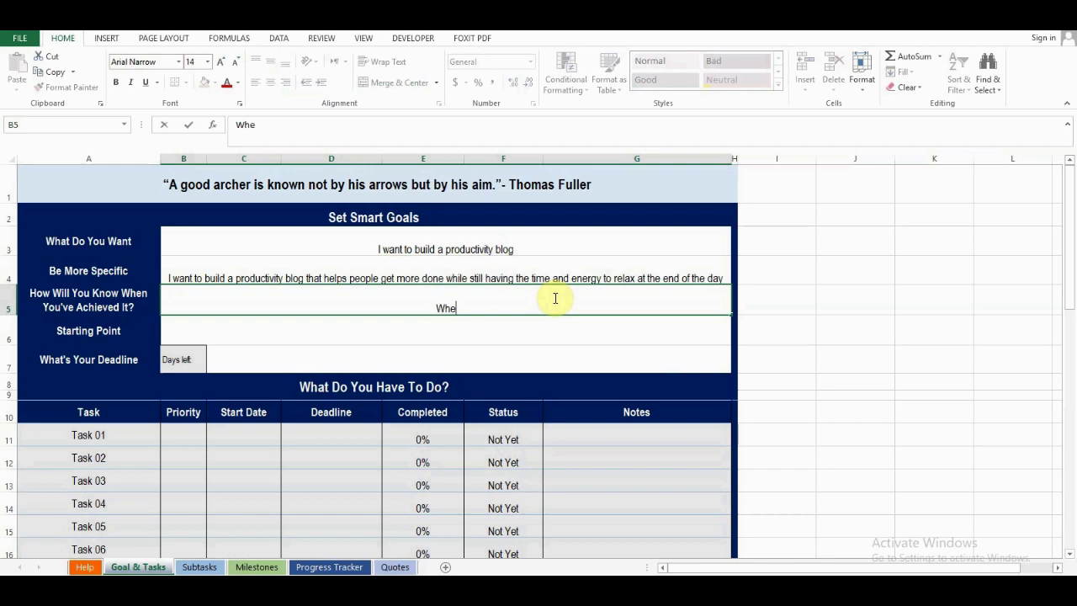
pyautogui.write('n I have 1000+ email subscribers who found my content valuable enough to subscribe')
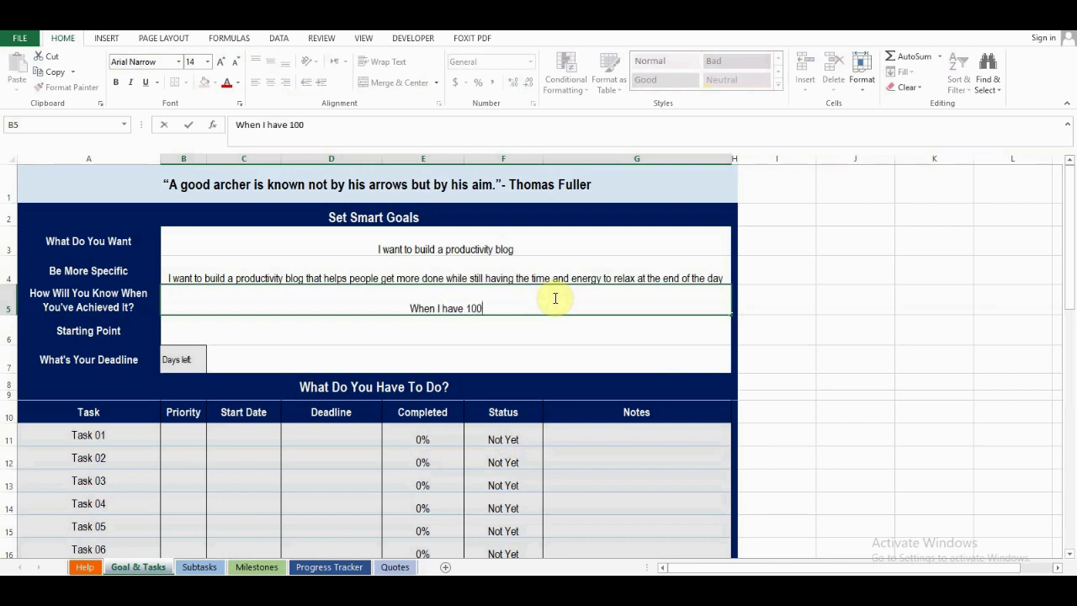
# Enter "I am starting on 2-July-2019 with 0 email subscribers" as the Starting Point
pyautogui.click(700, 325)
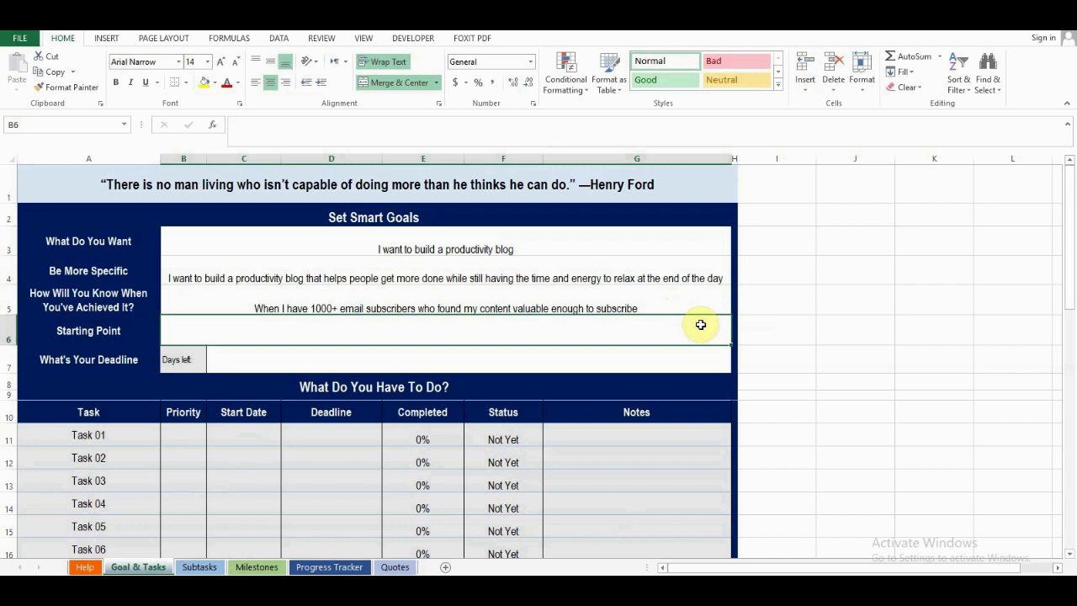
pyautogui.write('I am s')
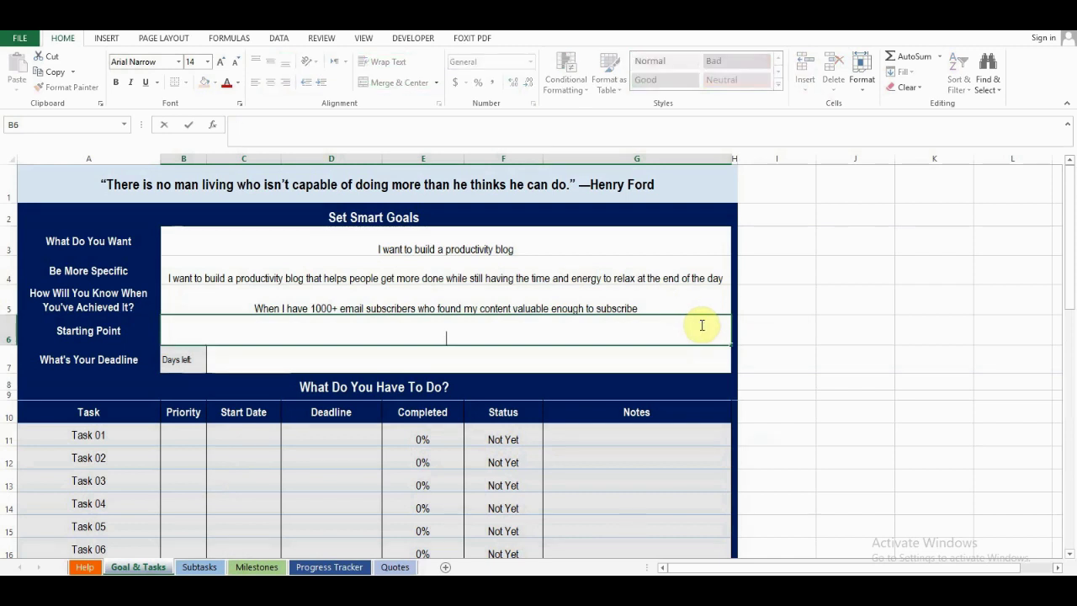
pyautogui.write('tarting on 2-July-2019 with 0 email subscribers')
# Set the goal's deadline to August 31, 2019 and check the days-left cell beside it
pyautogui.click(682, 357)
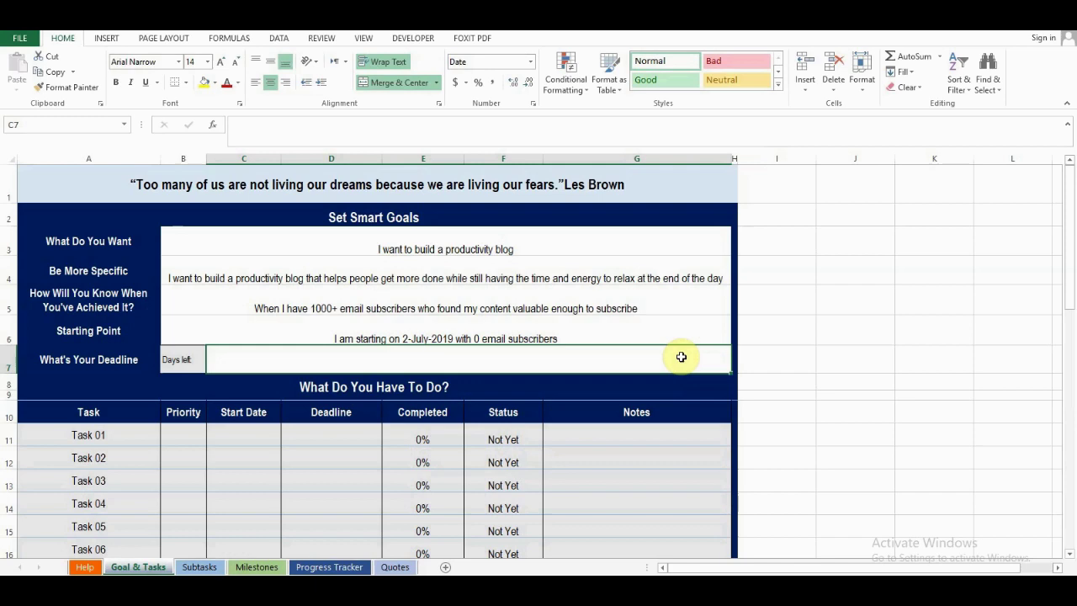
pyautogui.write('31')
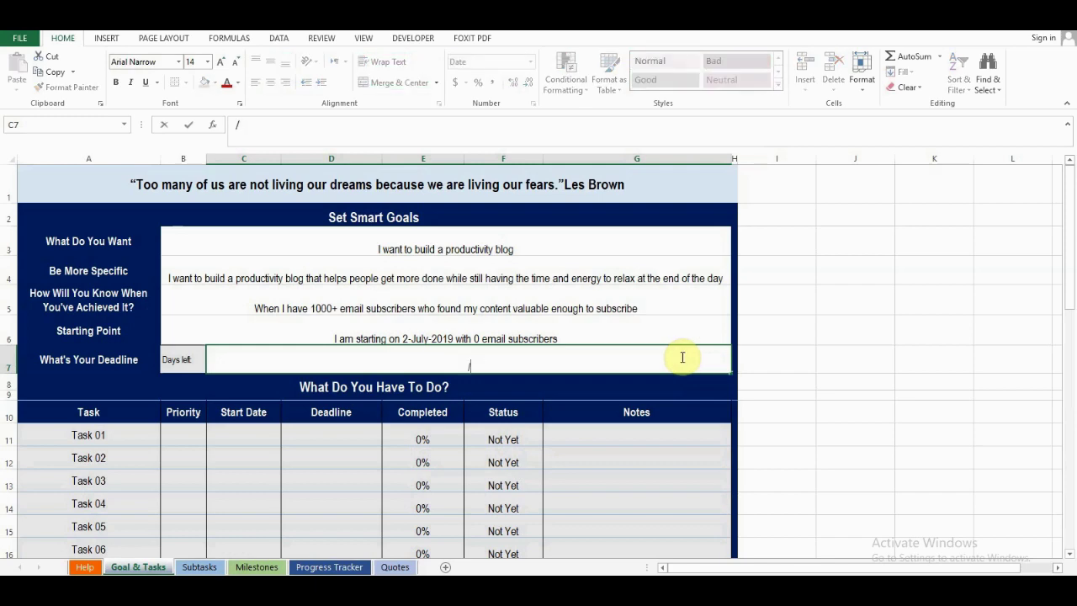
pyautogui.press('Return')
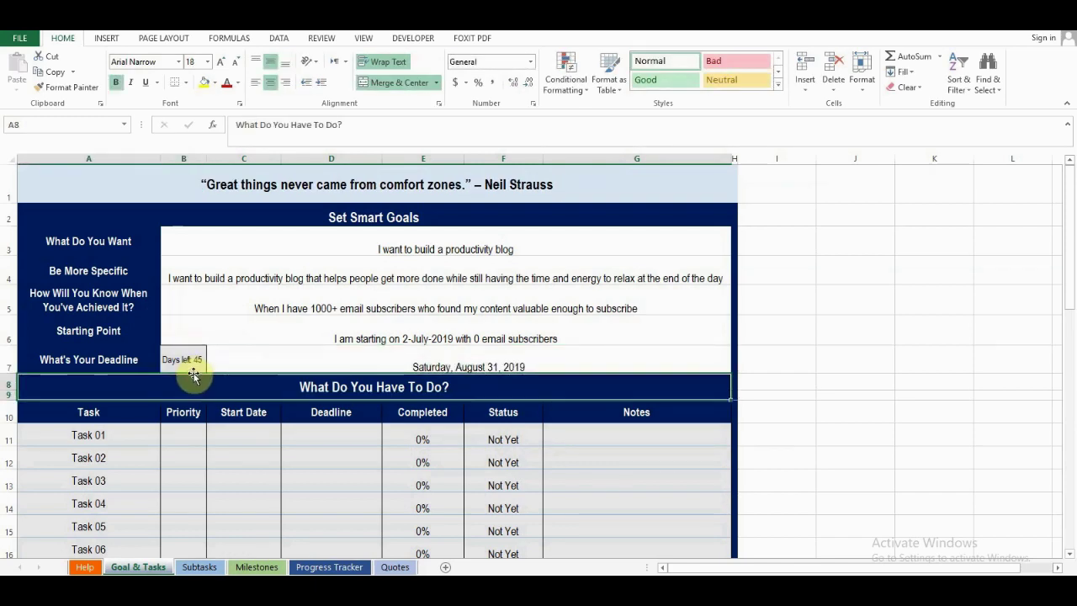
pyautogui.click(194, 367)
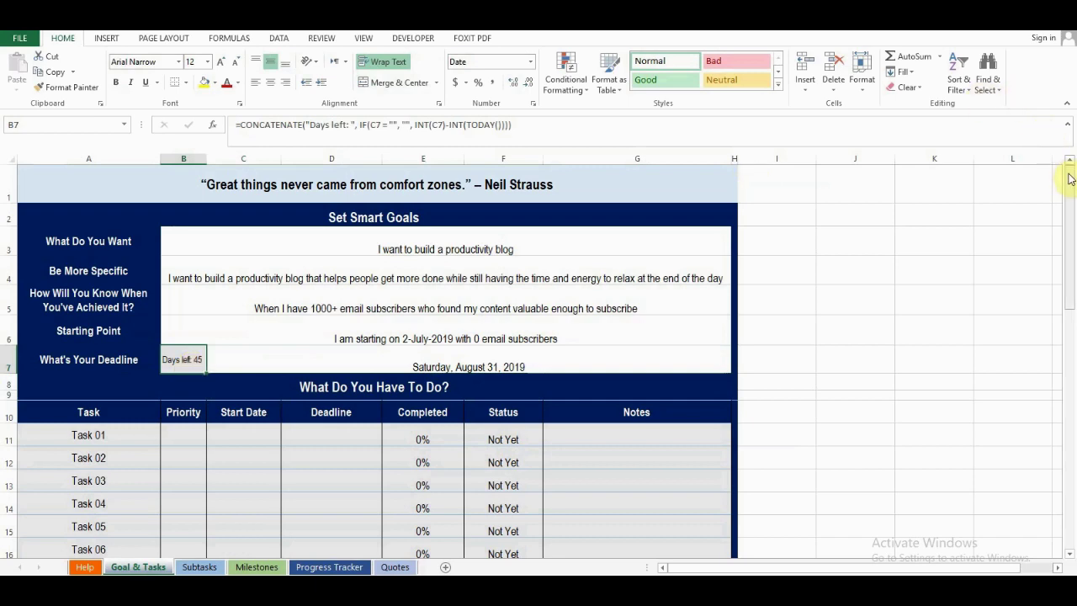
# Rename Task 01 in the task list as "Write 10 posts"
pyautogui.moveTo(1068, 175); pyautogui.dragTo(1072, 267)
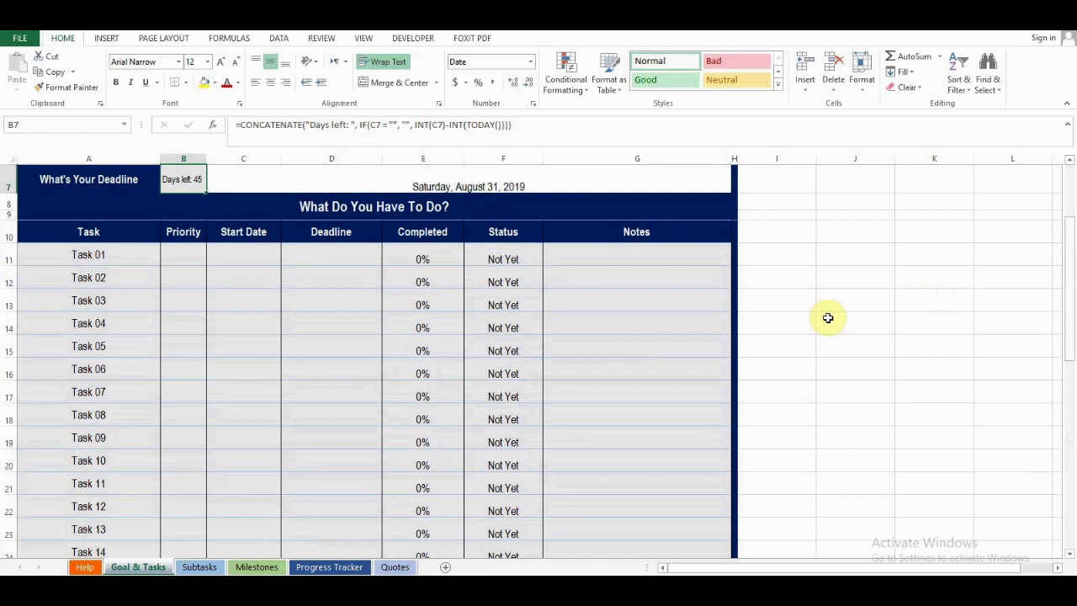
pyautogui.click(56, 255)
pyautogui.scroll(2, 57, 255)
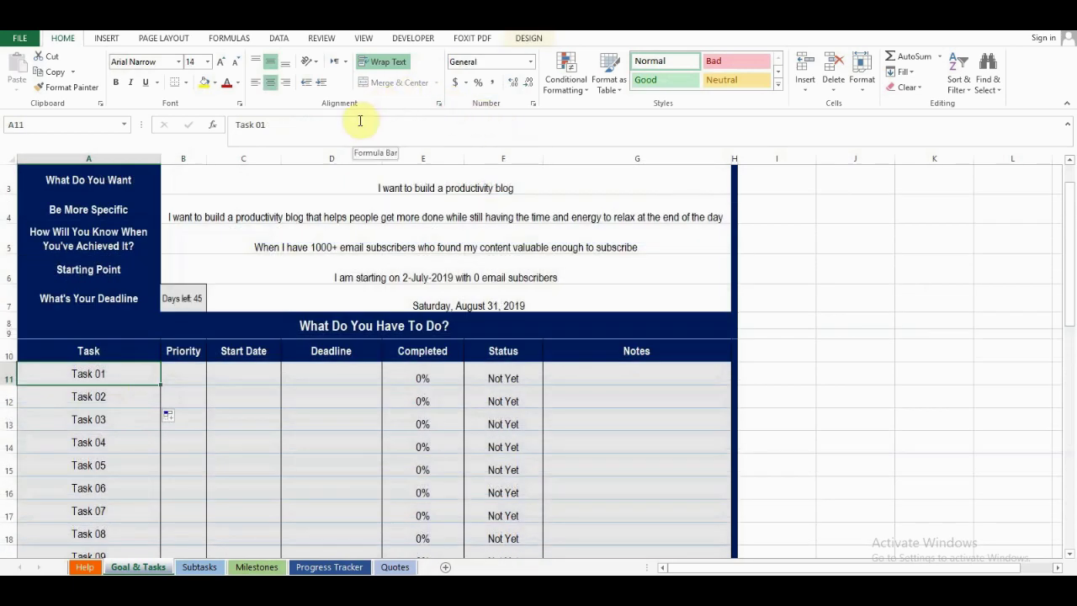
pyautogui.moveTo(356, 125); pyautogui.dragTo(180, 125)
pyautogui.write('Write')
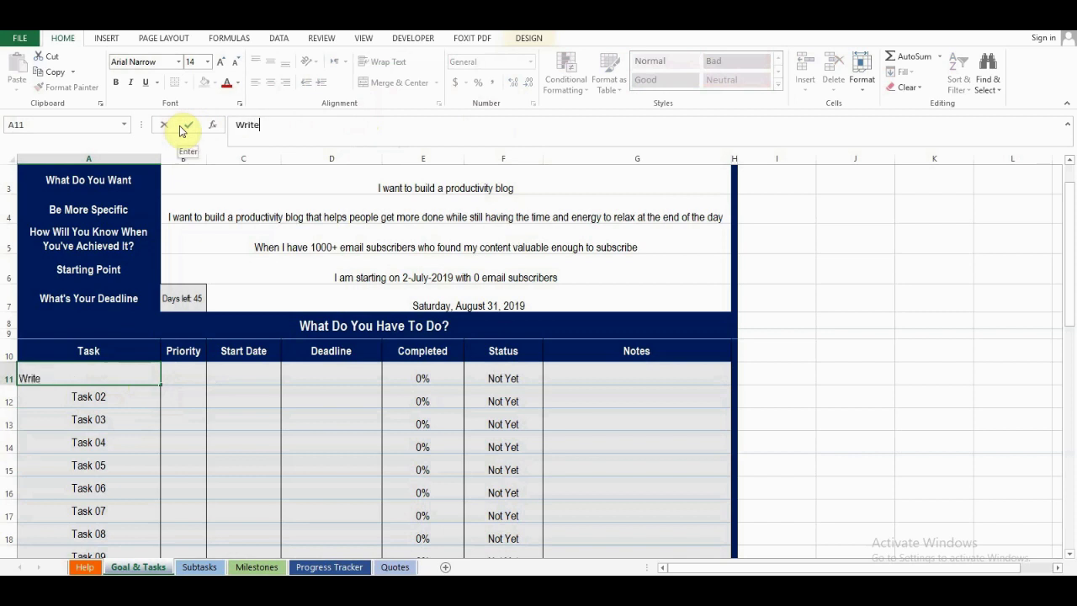
pyautogui.write(' 10 posts')
pyautogui.press('Return')
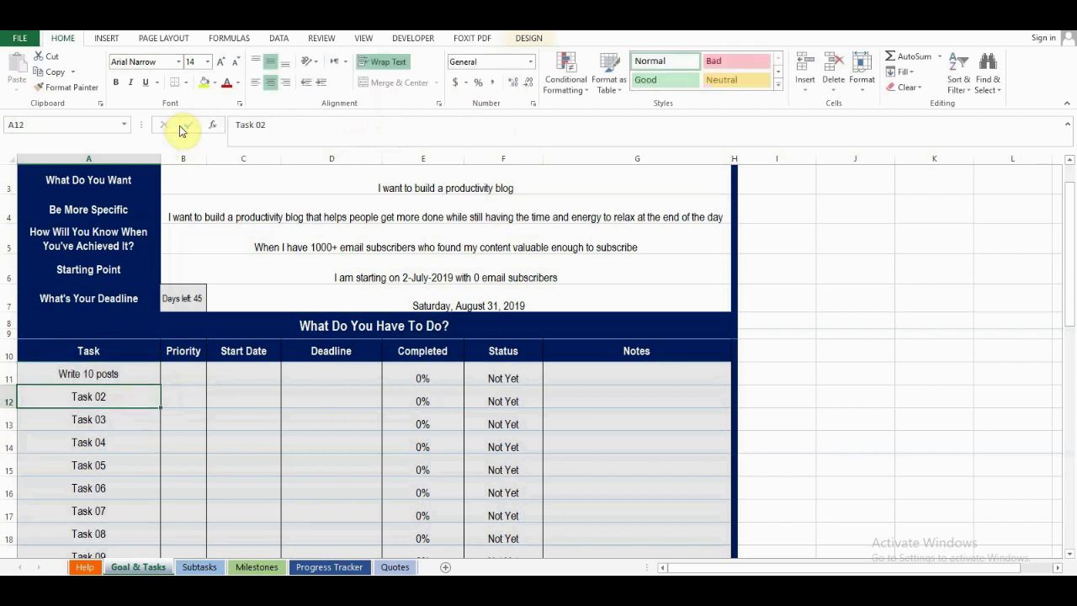
# Set the priority of the "Write 10 posts" task to 4
pyautogui.click(195, 378)
pyautogui.click(212, 378)
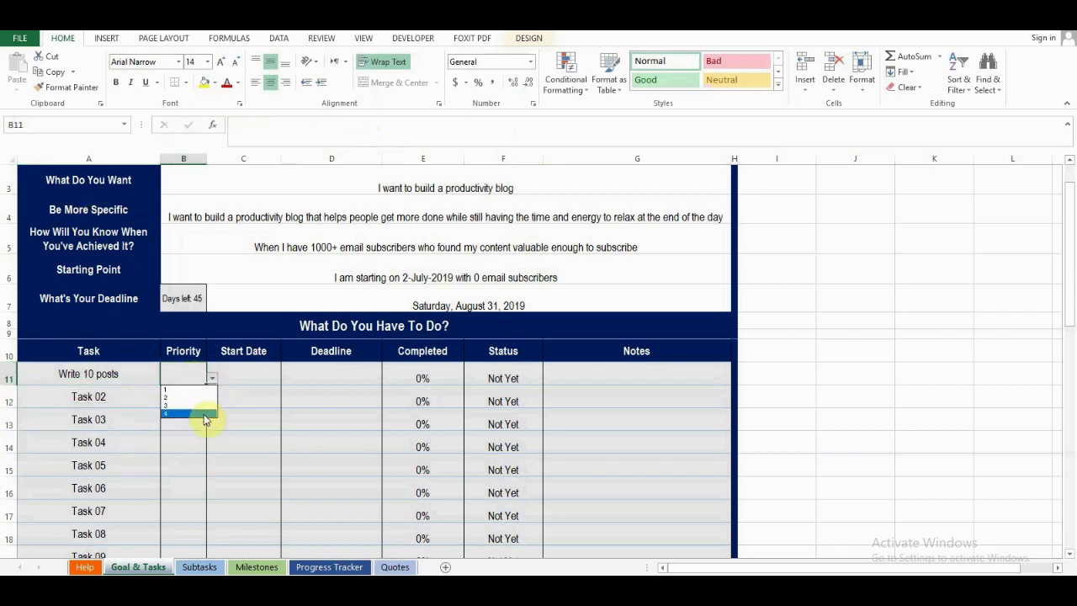
pyautogui.click(203, 414)
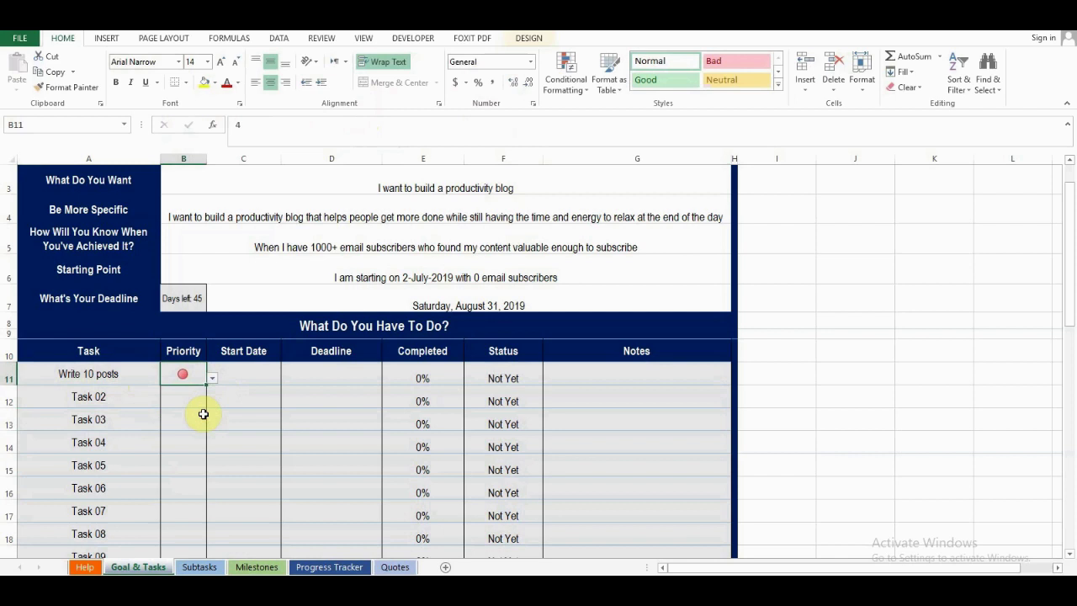
# Give the "Write 10 posts" task a start date of 17-Jul-19 and a deadline of 30-Jul-19
pyautogui.click(232, 379)
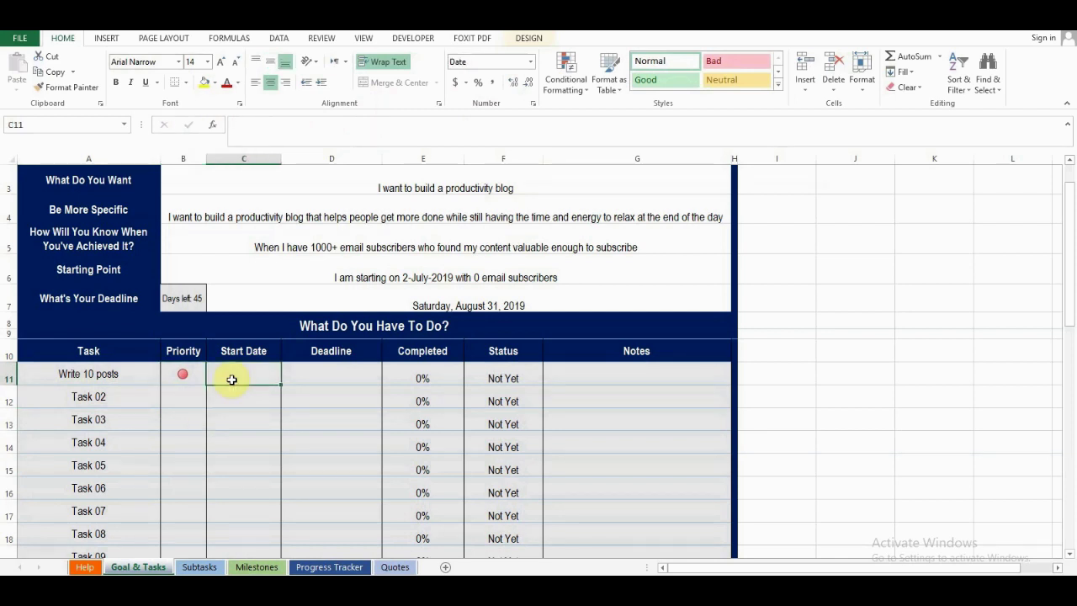
pyautogui.write('17/7/19')
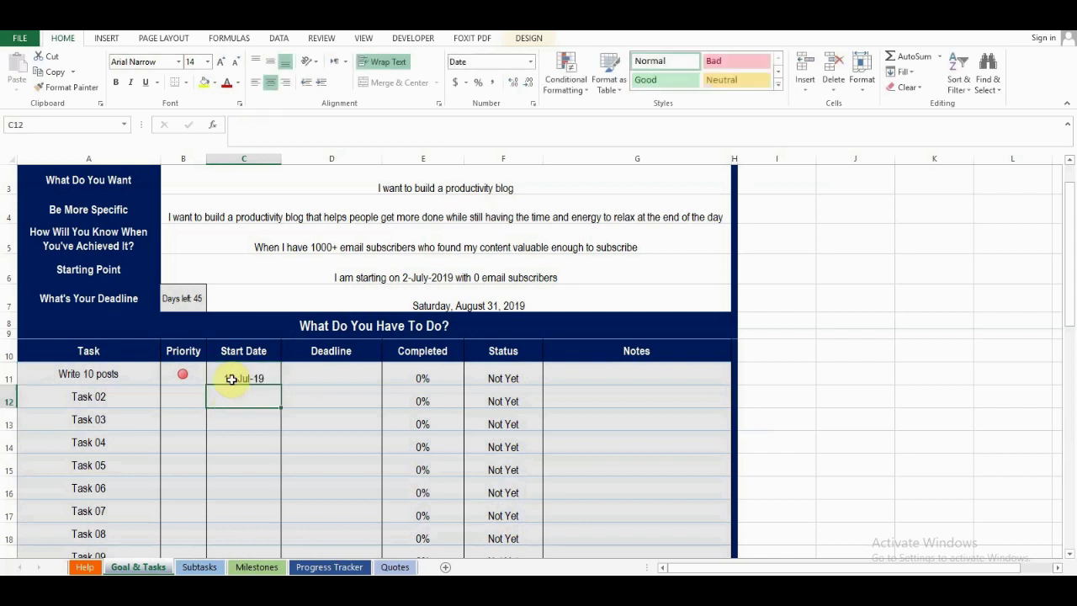
pyautogui.click(296, 371)
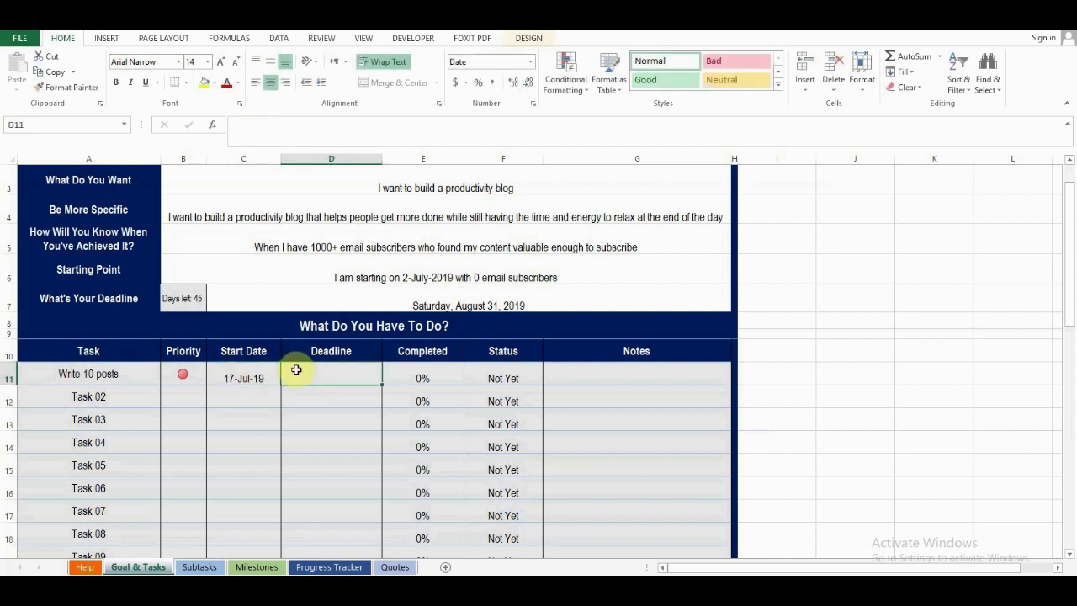
pyautogui.write('30-Jul-19')
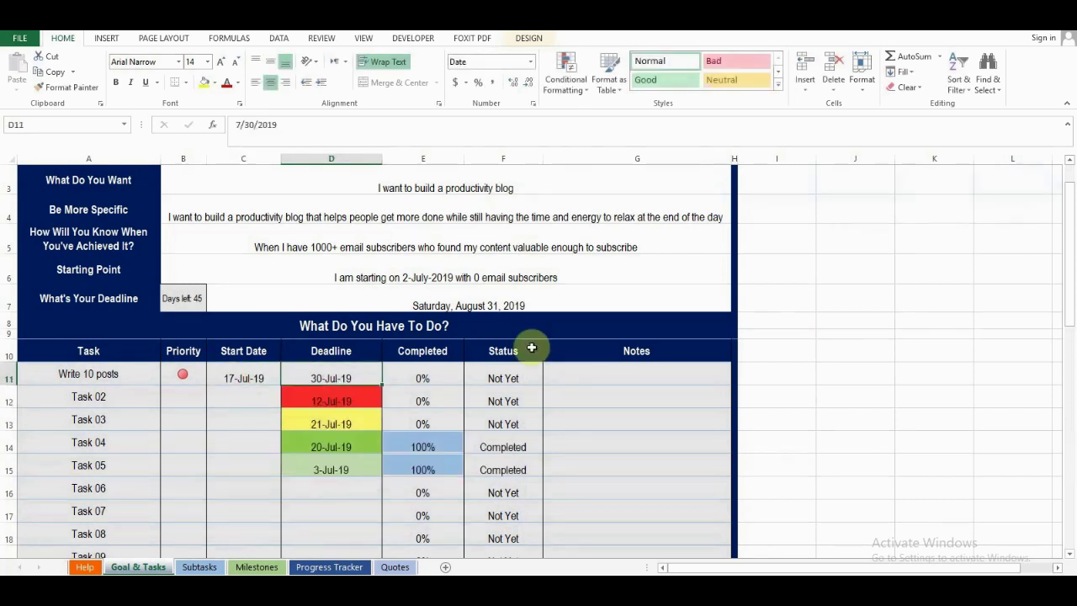
# Examine the colour-coded deadlines of Tasks 02 to 05 and the Completed, Status and Notes columns
pyautogui.click(291, 403)
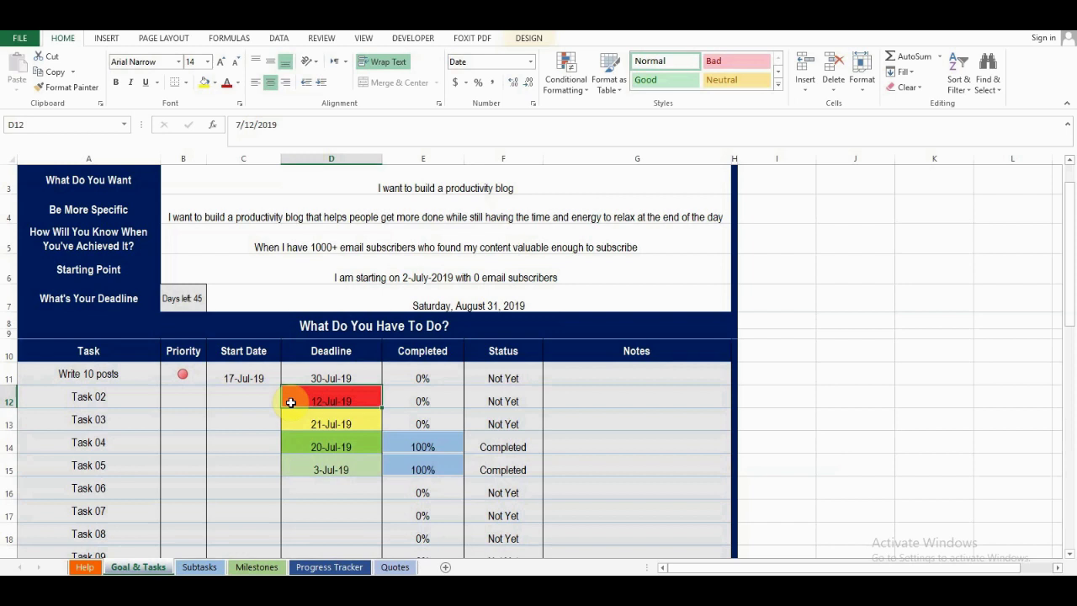
pyautogui.click(292, 417)
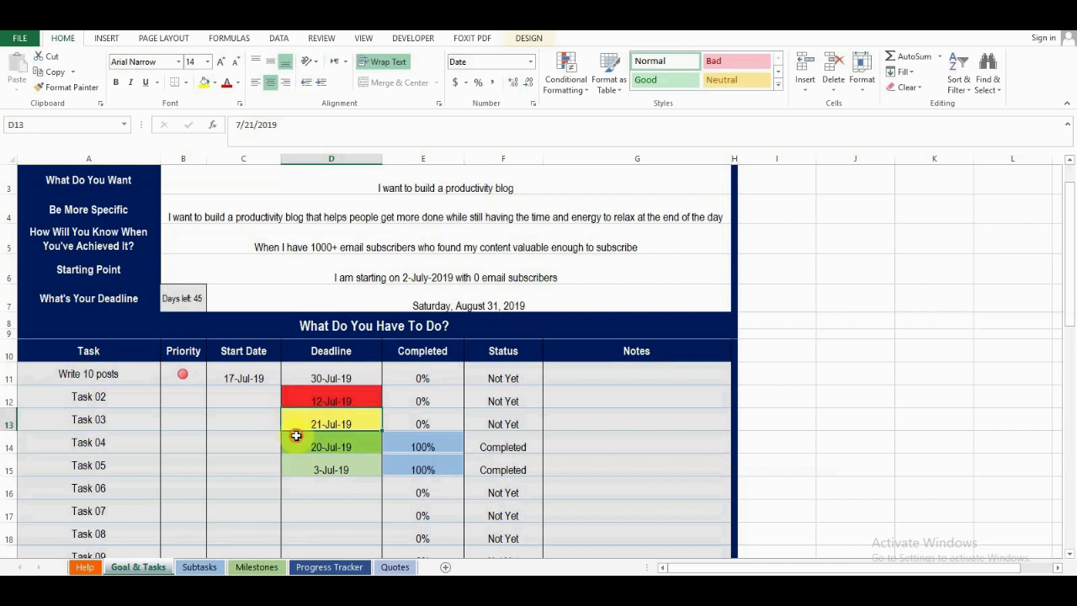
pyautogui.click(296, 435)
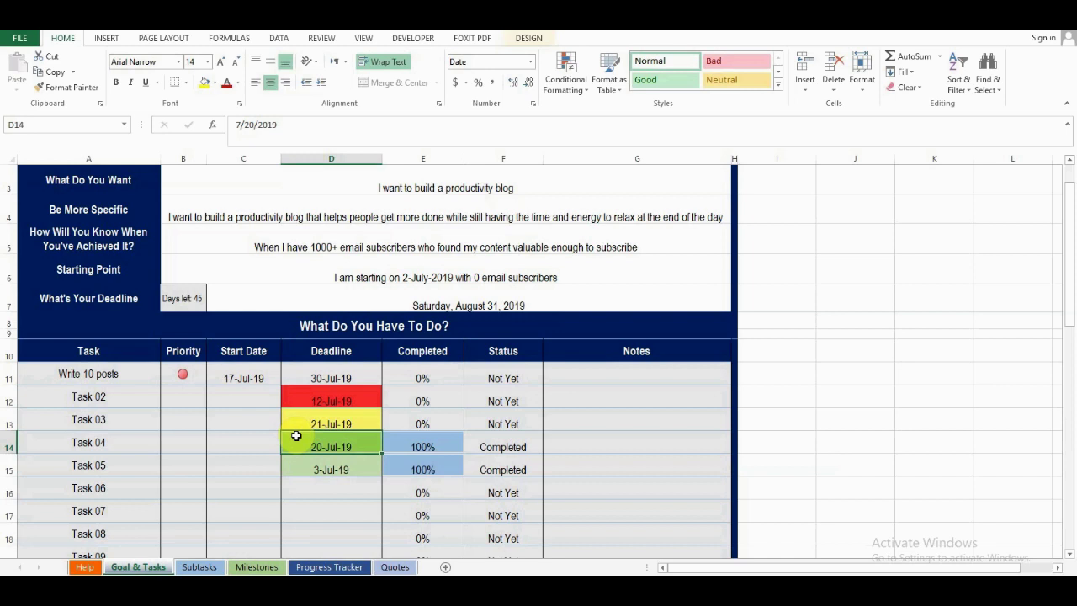
pyautogui.click(299, 461)
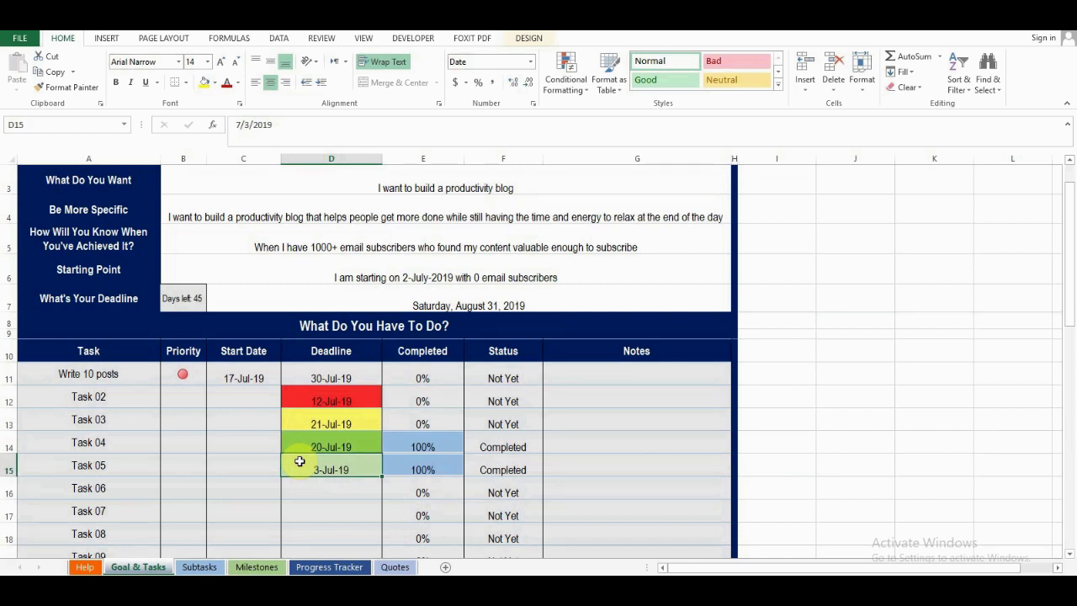
pyautogui.click(430, 355)
pyautogui.click(473, 354)
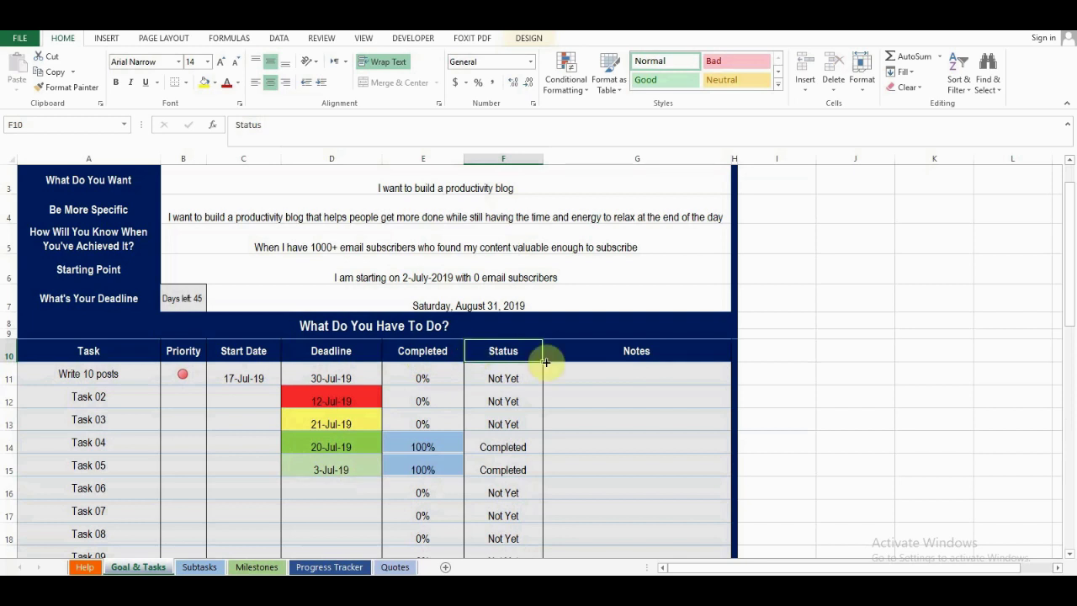
pyautogui.click(571, 371)
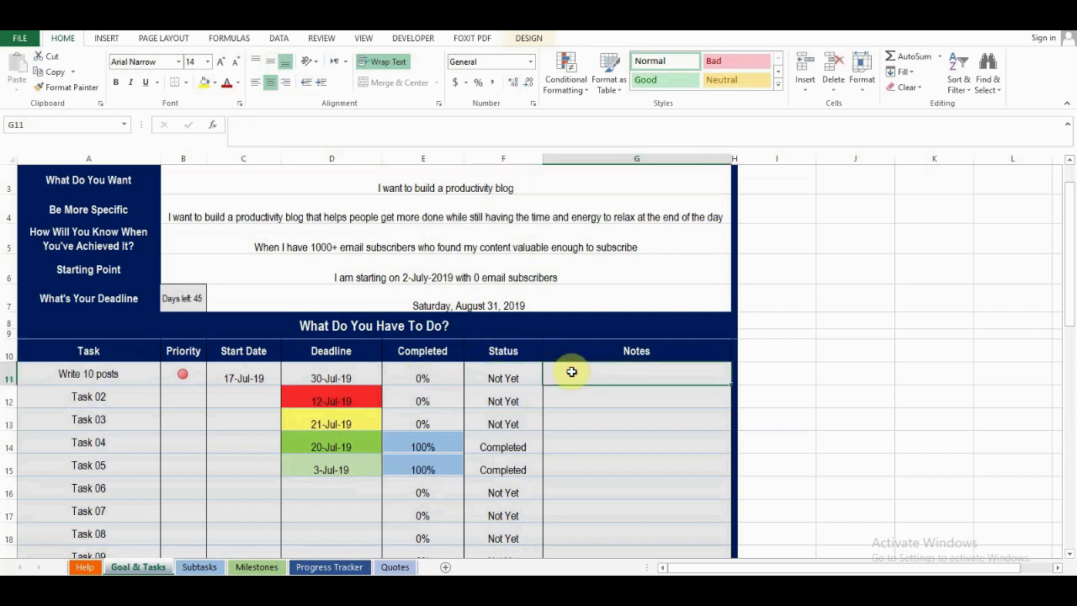
# Open the Subtasks sheet and inspect how its task headers link to the Goal & Tasks list
pyautogui.click(191, 569)
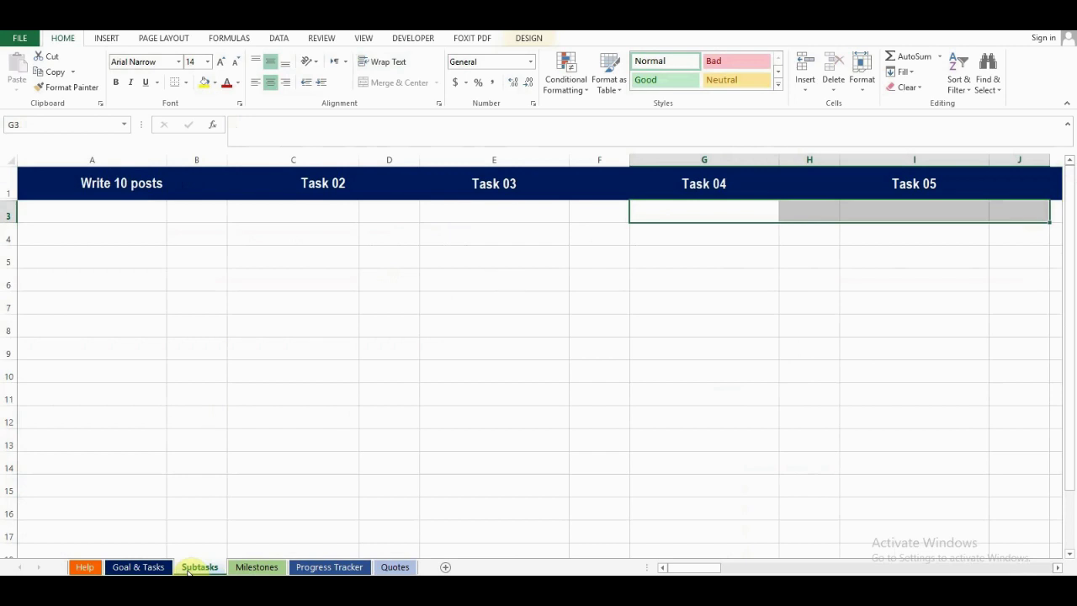
pyautogui.click(72, 185)
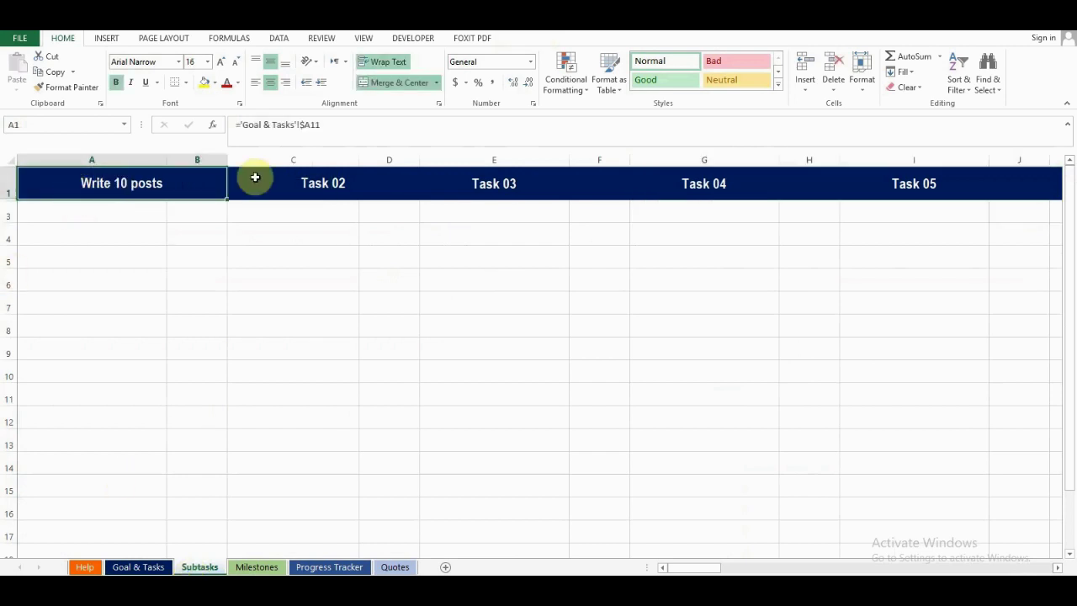
pyautogui.click(277, 175)
pyautogui.click(469, 175)
pyautogui.click(693, 182)
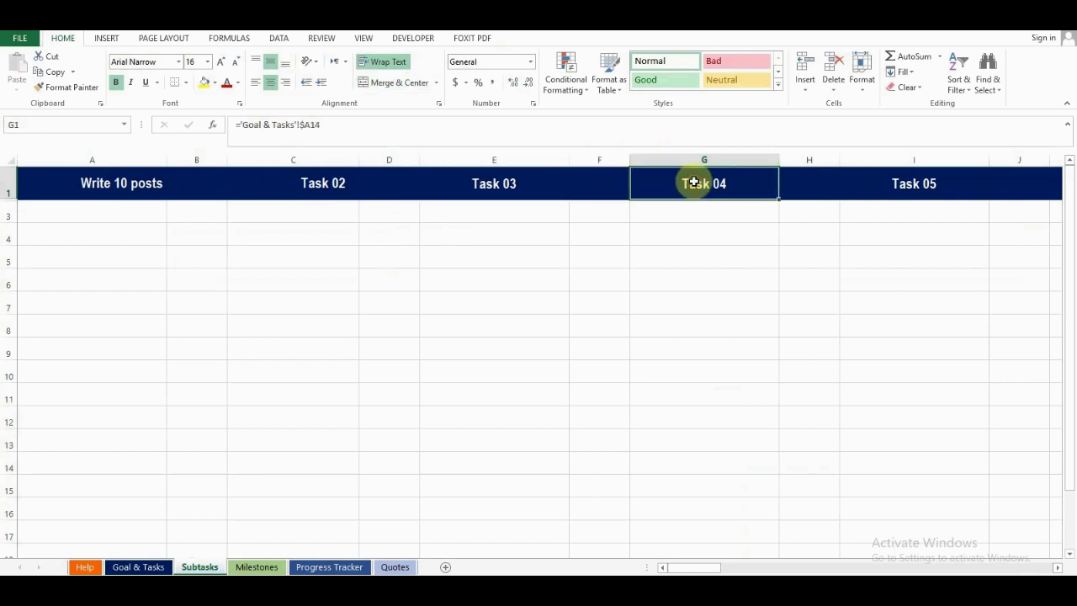
# Look over the empty subtask cells under "Write 10 posts" and select the first one, A3
pyautogui.click(156, 212)
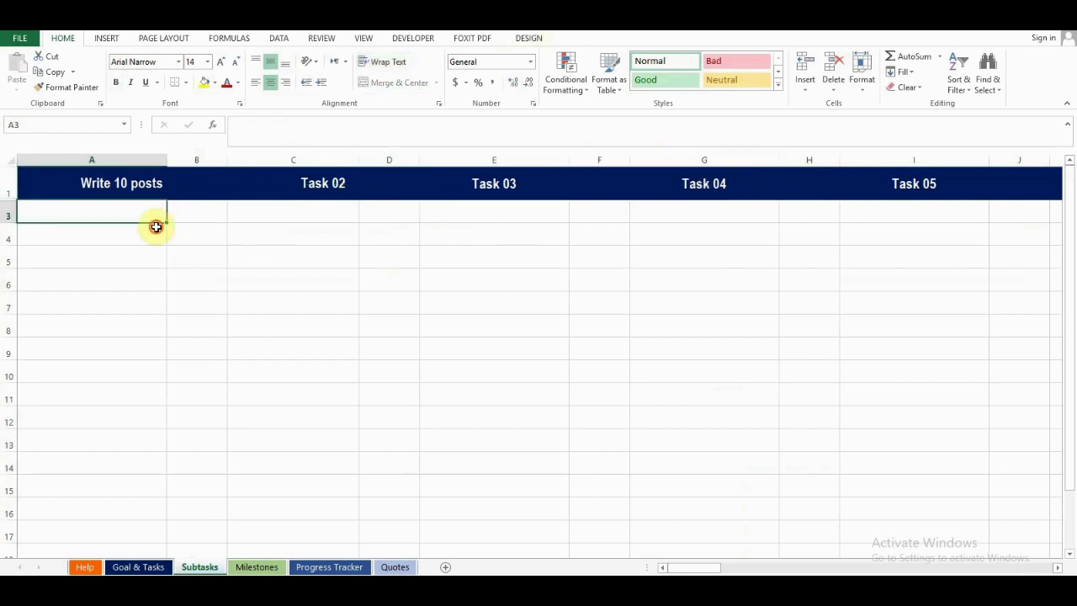
pyautogui.click(152, 239)
pyautogui.click(152, 260)
pyautogui.click(152, 299)
pyautogui.click(150, 210)
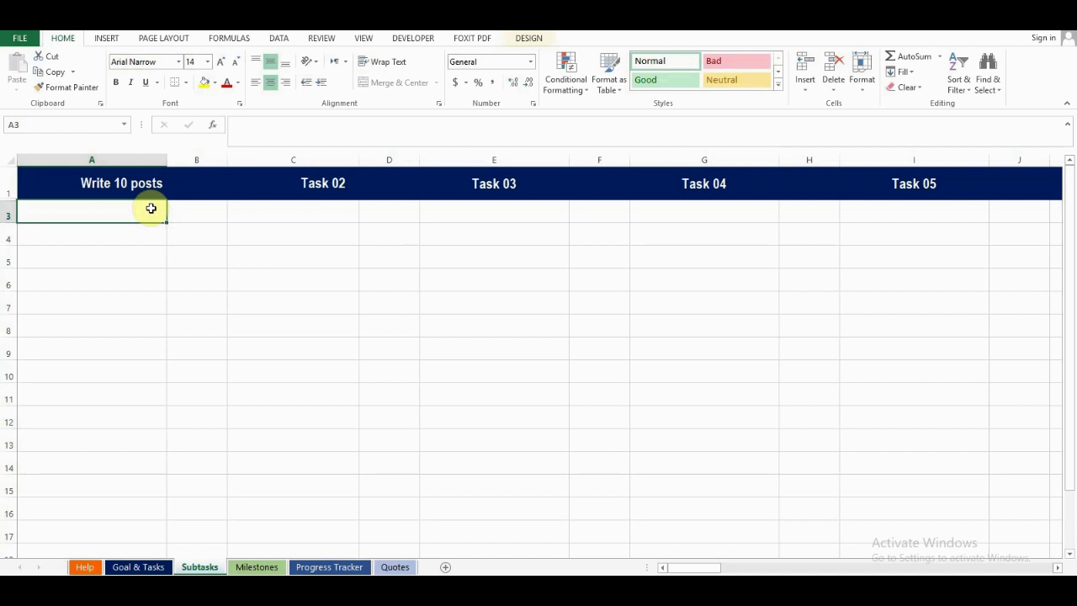
# Enter the subtasks "Research keywords", "Write the post" and "edit the post" under "Write 10 posts" from cell A3 down
pyautogui.write('Researc')
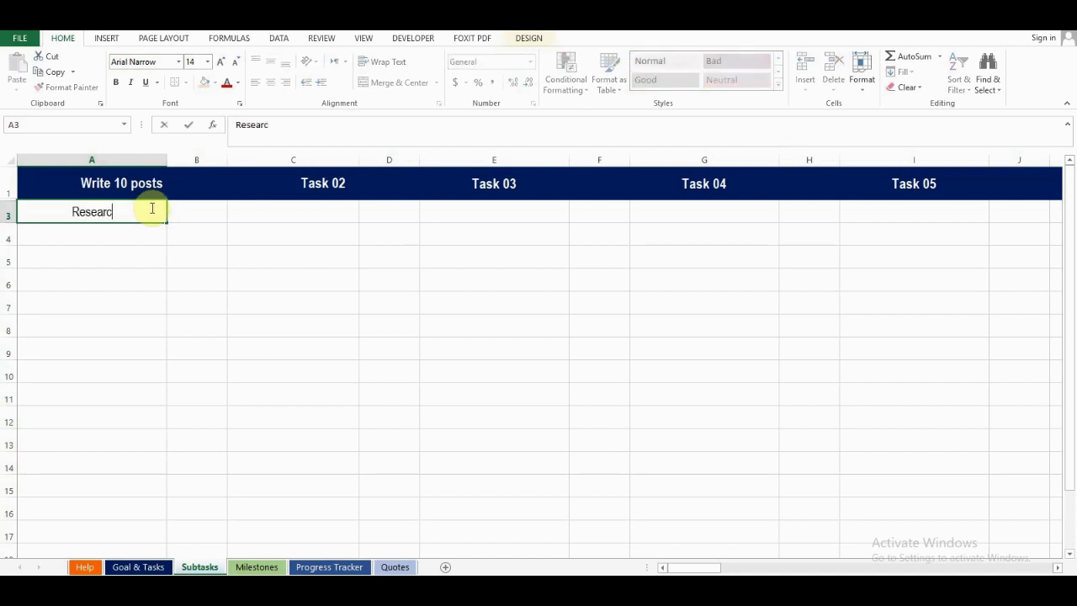
pyautogui.write('h keywords')
pyautogui.press('Return')
pyautogui.write('Write the po')
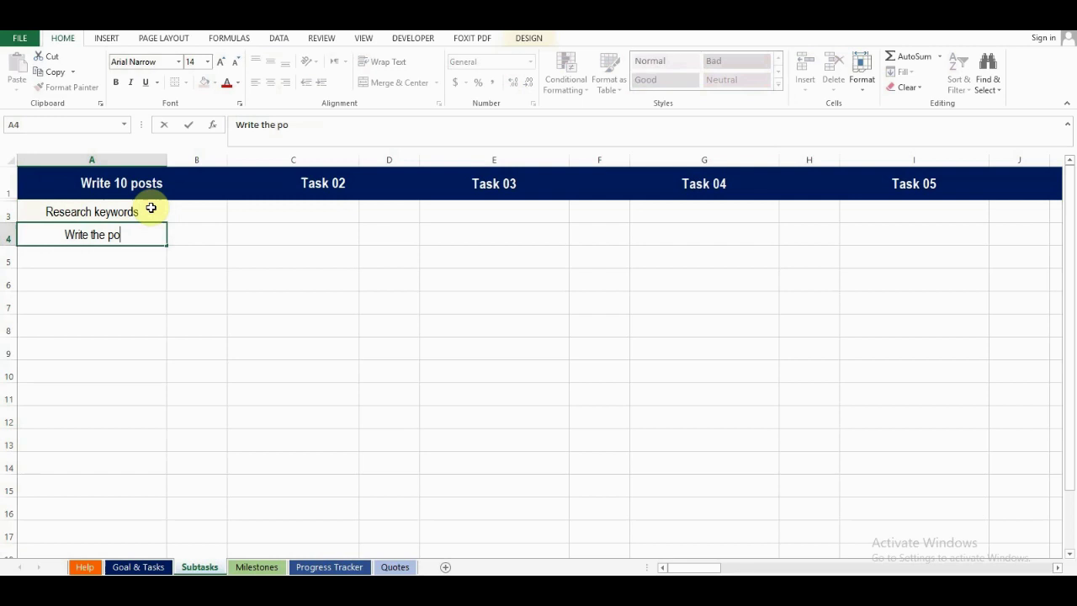
pyautogui.write('st')
pyautogui.press('Return')
pyautogui.write('edit the psot')
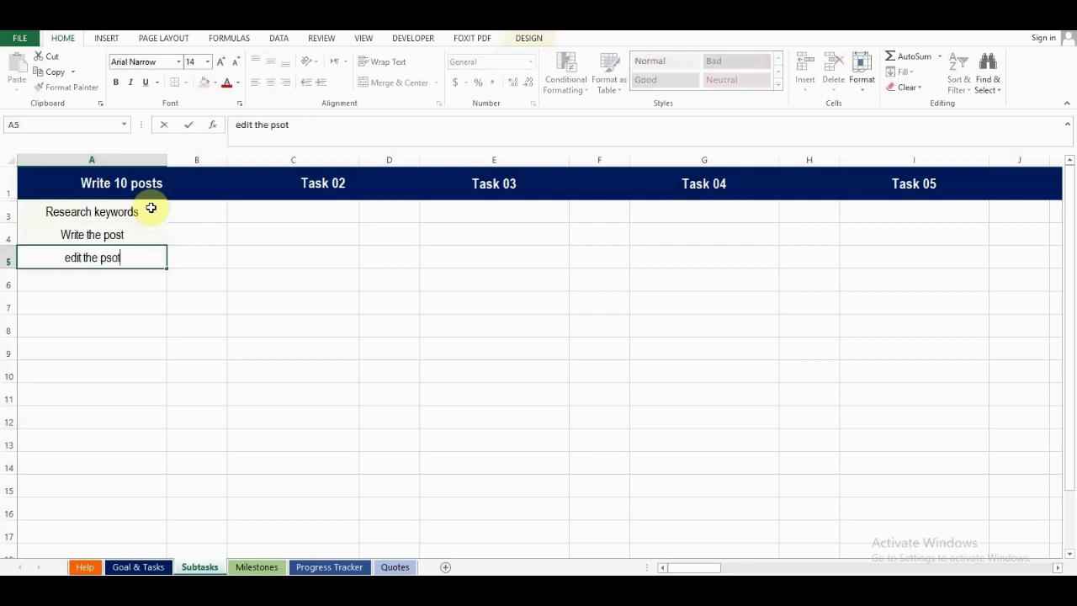
pyautogui.press('Return')
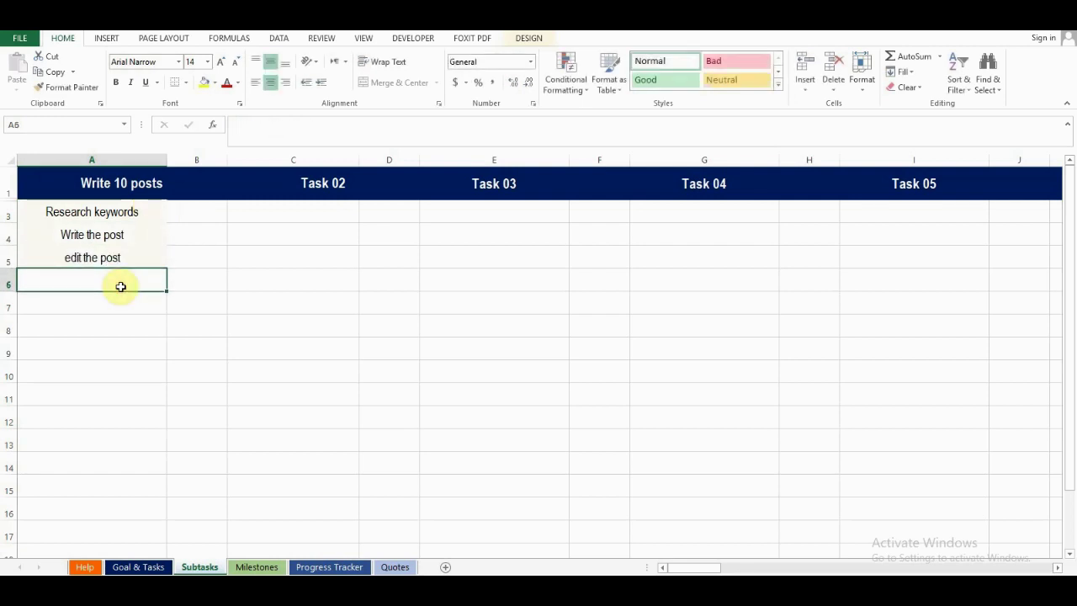
# Set the completion value of the three "Write 10 posts" subtasks to 0
pyautogui.click(178, 217)
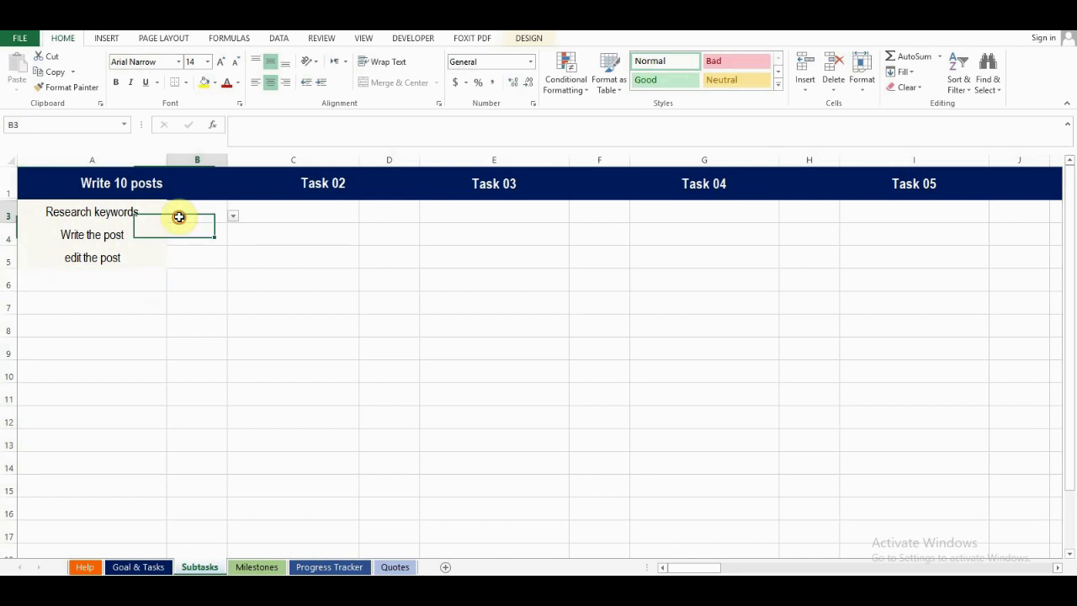
pyautogui.click(232, 216)
pyautogui.click(222, 236)
pyautogui.click(108, 300)
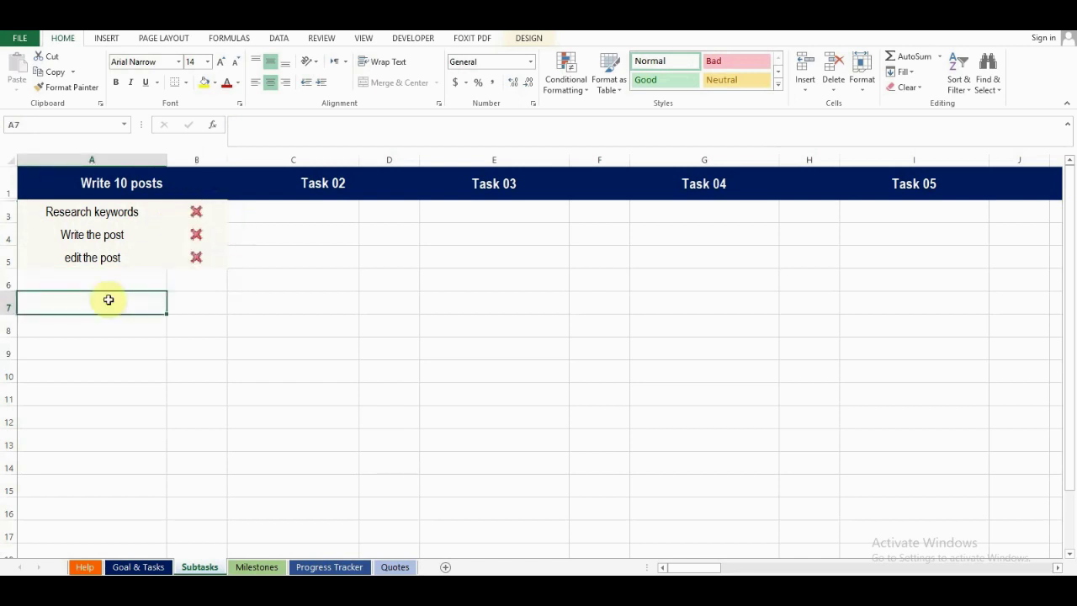
# Mark the "Research keywords" subtask as completed with the value 1
pyautogui.click(199, 213)
pyautogui.click(230, 217)
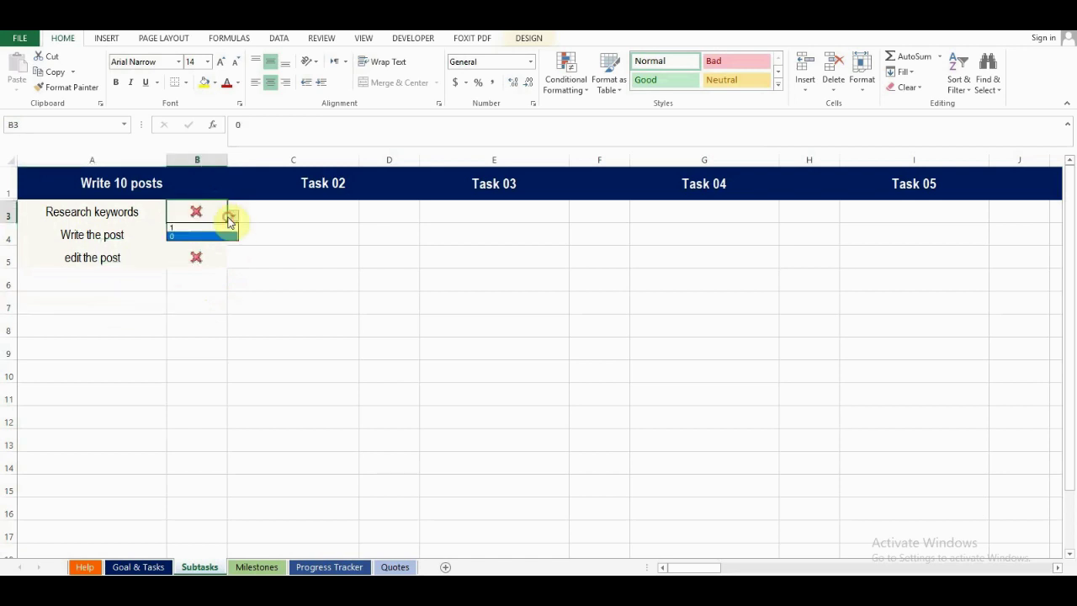
pyautogui.click(223, 227)
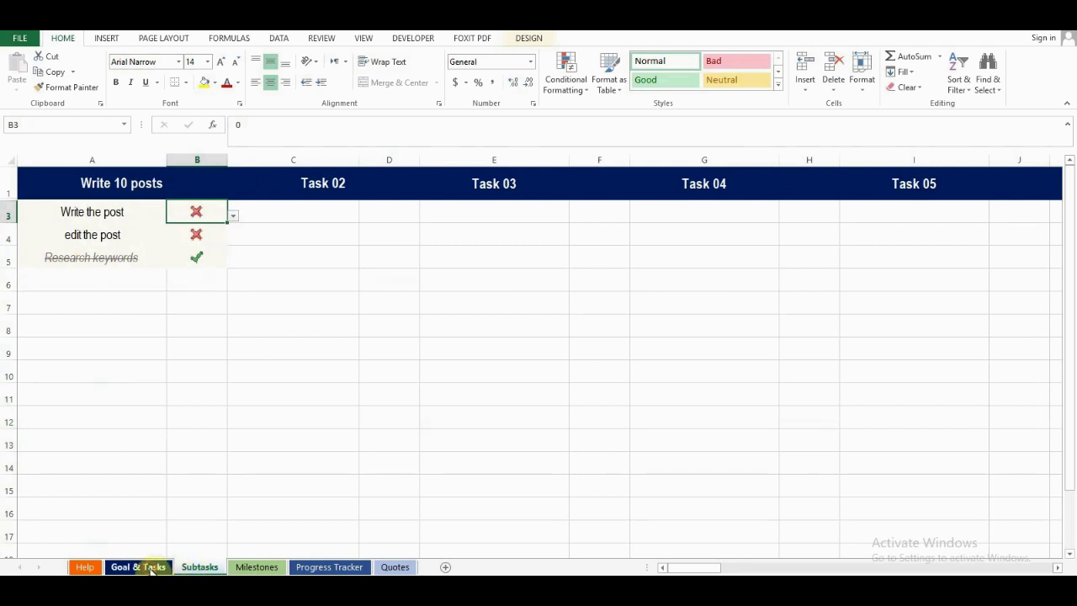
# Check the Completed and Status columns of the "Write 10 posts" task on the Goal & Tasks sheet
pyautogui.click(151, 567)
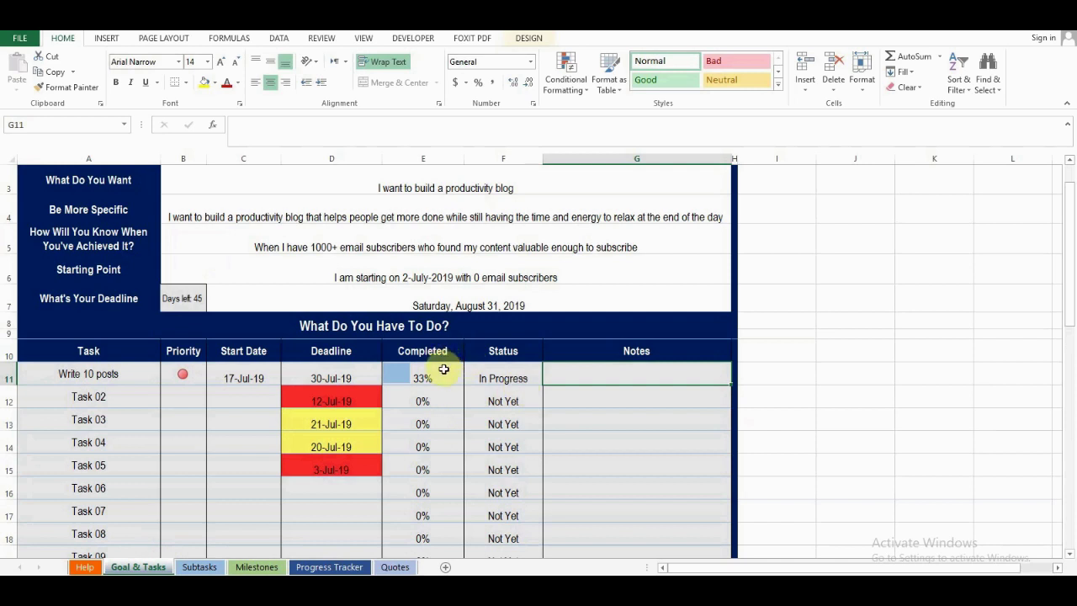
pyautogui.click(500, 353)
pyautogui.click(499, 370)
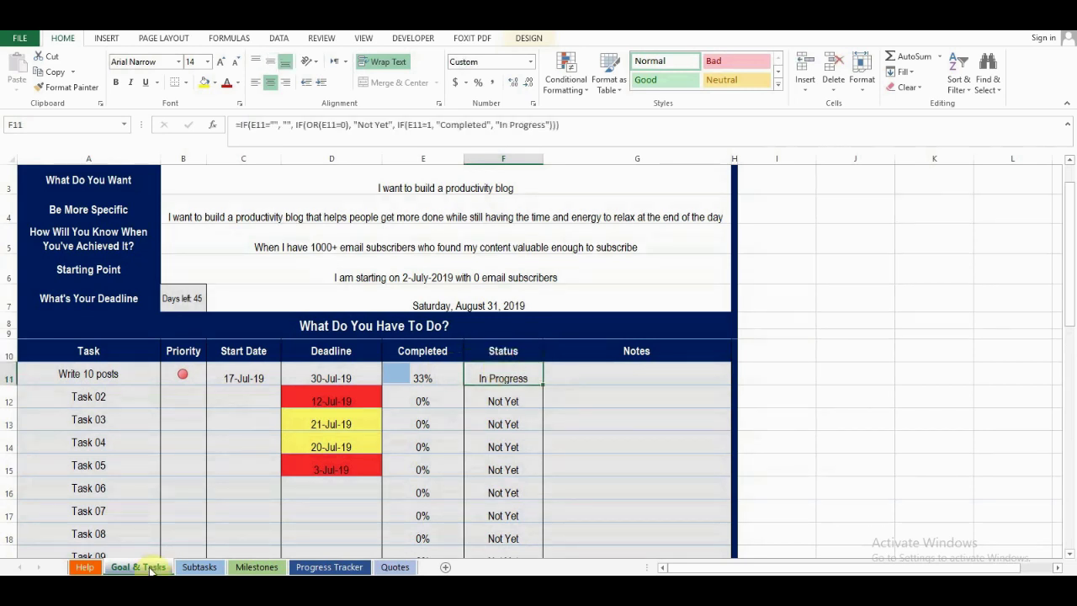
# List the milestones "500 subscribers", "700 subscribers" and "1000 subscribers" on the Milestones sheet, starting in A2
pyautogui.click(242, 567)
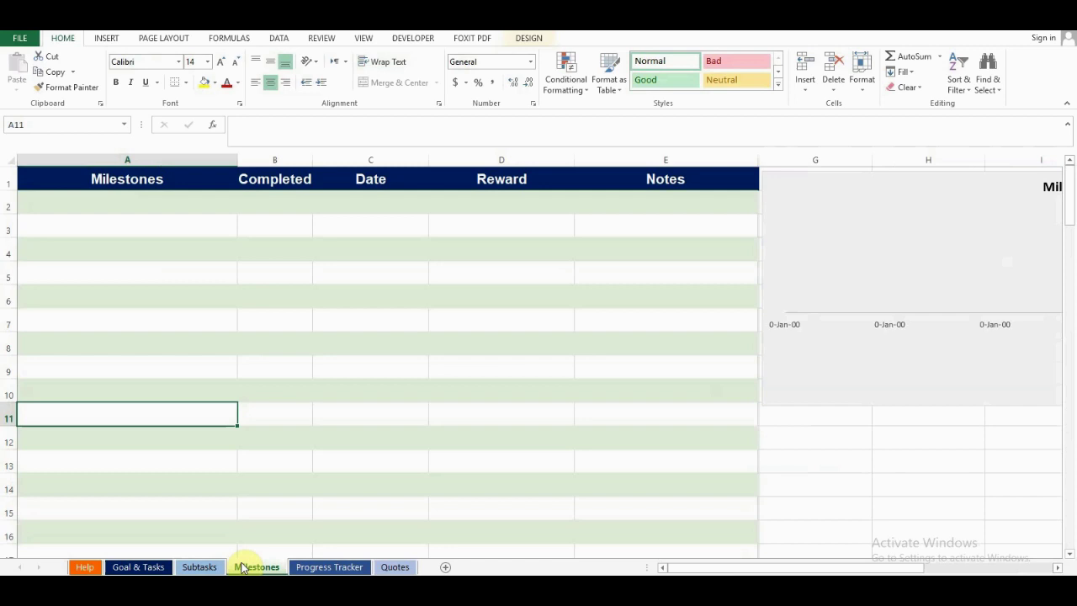
pyautogui.click(198, 203)
pyautogui.write('500 subscribers')
pyautogui.press('Return')
pyautogui.write('700 subscribers')
pyautogui.press('Return')
pyautogui.write('1000 subscribers')
pyautogui.press('Return')
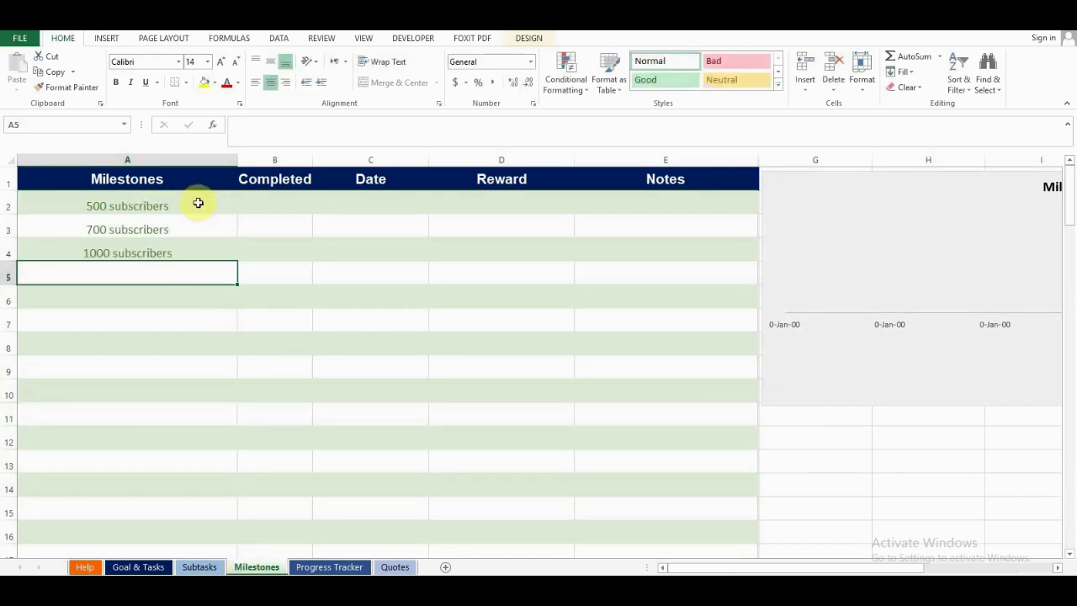
# Enter the rewards "Go on a hike", "take 2 days off" and "have a party" for the three milestones
pyautogui.click(487, 201)
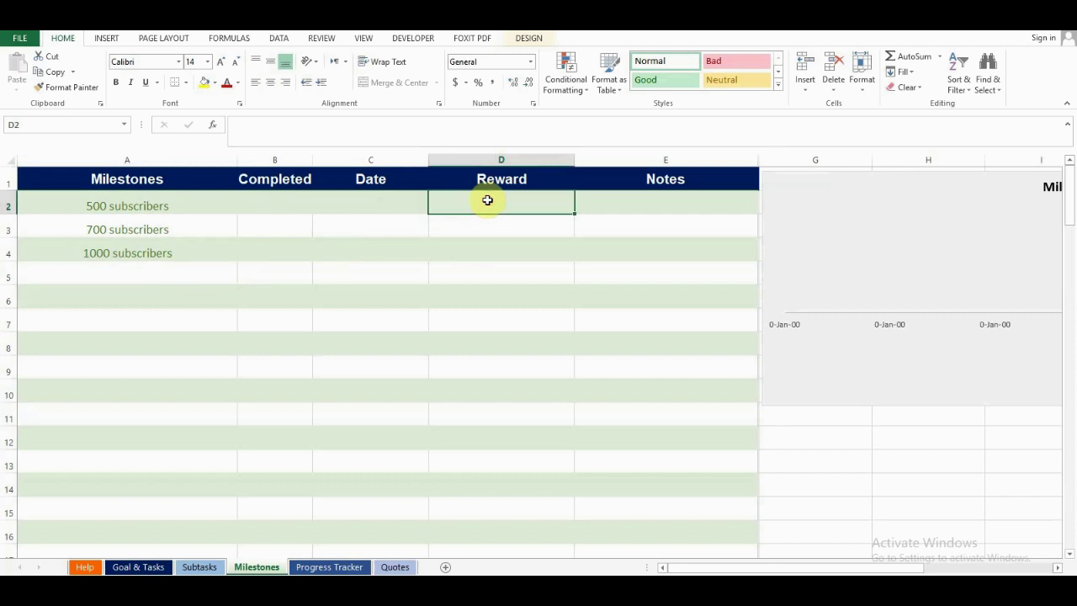
pyautogui.write('Go on a hike')
pyautogui.press('Return')
pyautogui.write('take 2 days off')
pyautogui.press('Return')
pyautogui.write('have a party')
pyautogui.press('Return')
pyautogui.press('Return')
pyautogui.press('Return')
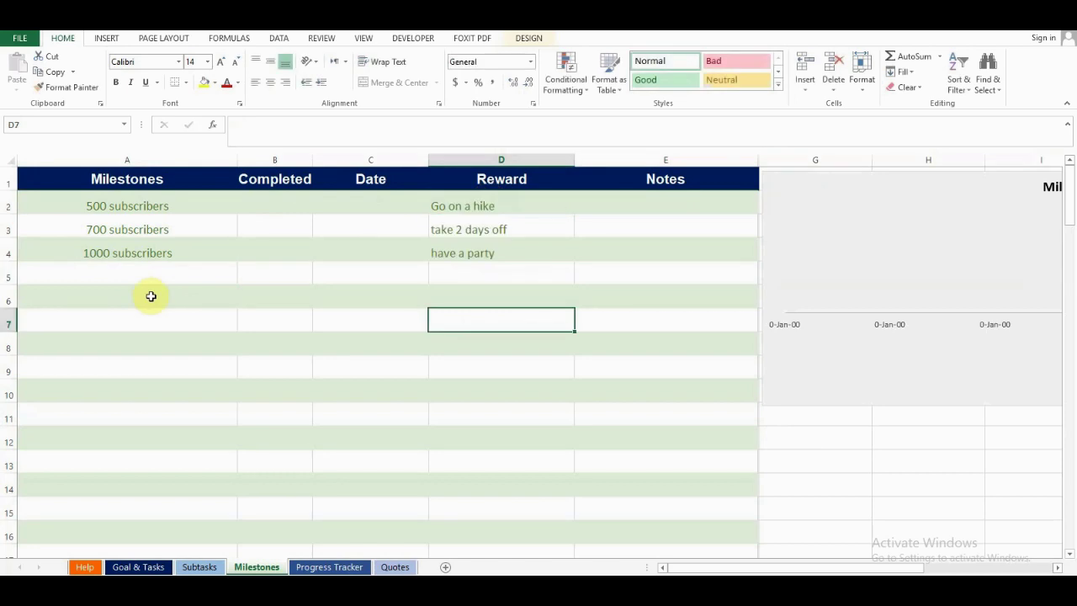
# Mark the "500 subscribers" milestone as completed with the value 1 and date it 31-Jul-19
pyautogui.click(281, 202)
pyautogui.click(318, 207)
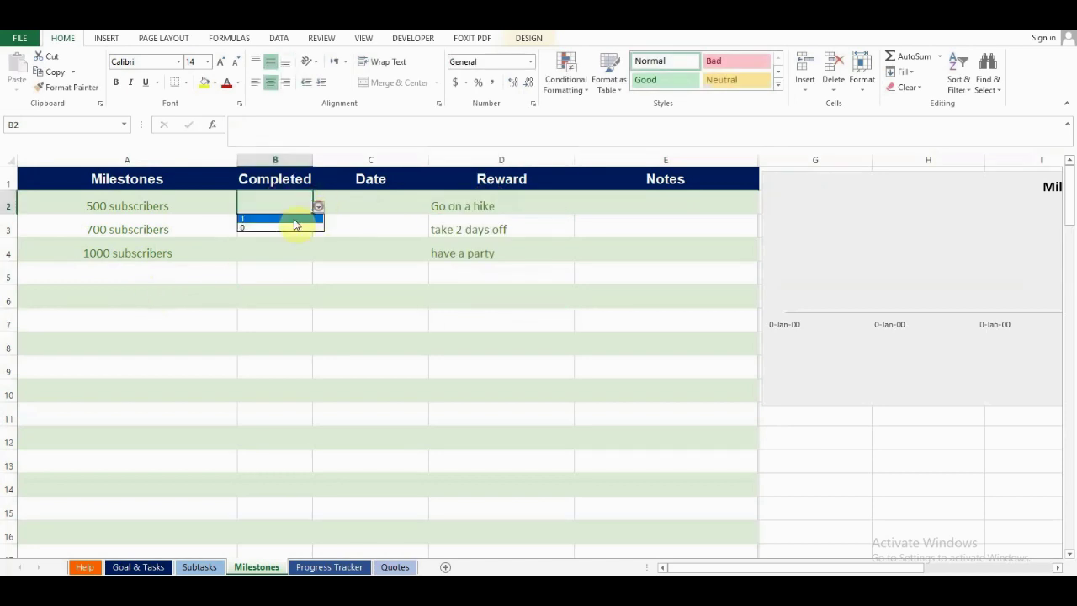
pyautogui.click(292, 219)
pyautogui.moveTo(328, 217); pyautogui.dragTo(345, 202)
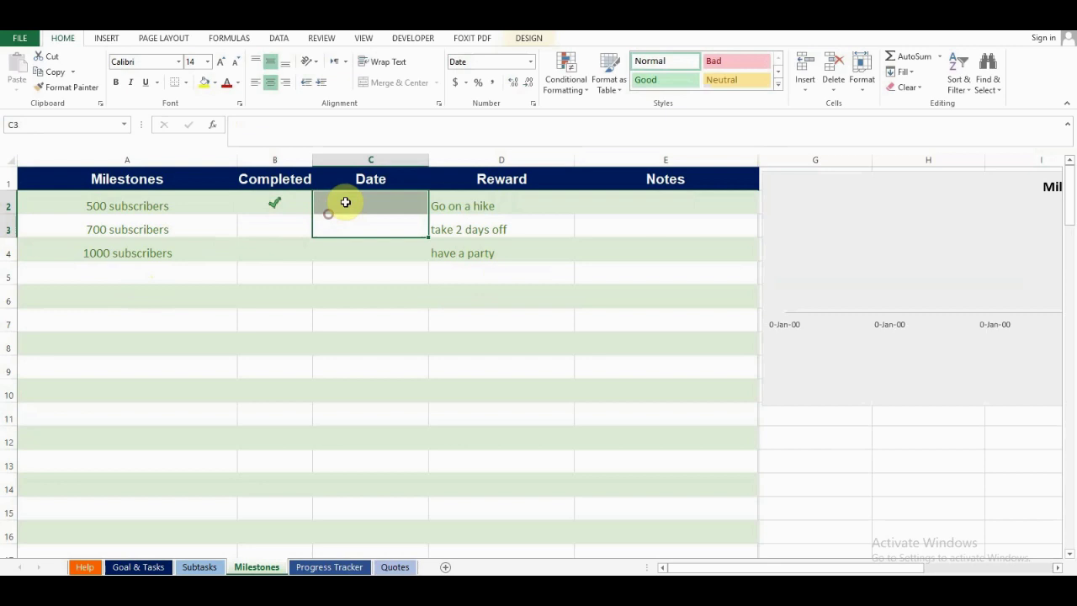
pyautogui.click(345, 202)
pyautogui.click(314, 133)
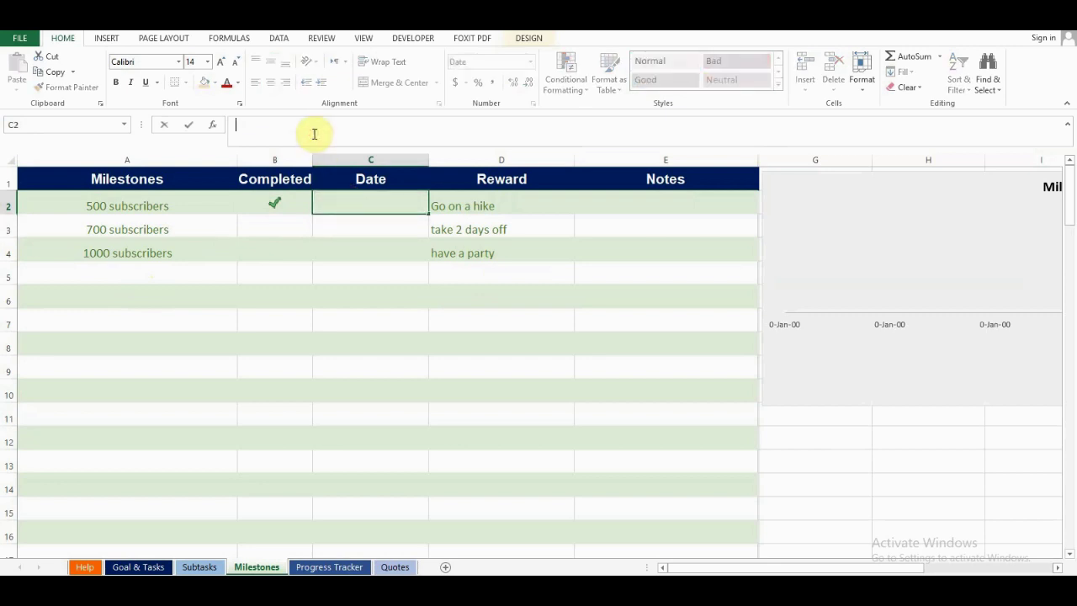
pyautogui.write('=today()')
pyautogui.press('Return')
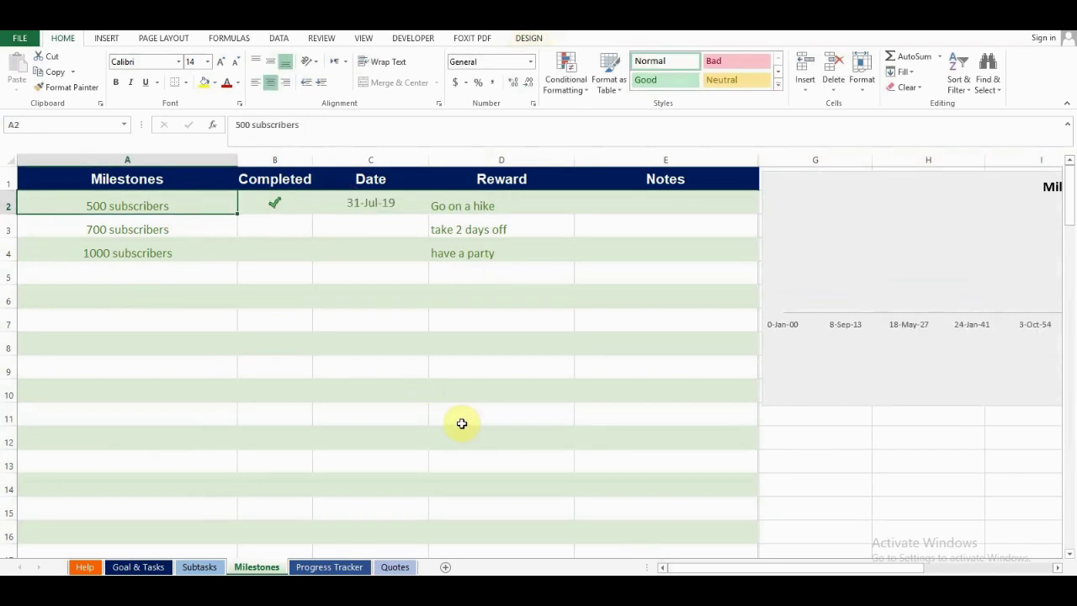
# View the Milestone Timeline chart and the Goal Completion chart on the Progress Tracker sheet
pyautogui.moveTo(698, 567); pyautogui.dragTo(778, 569)
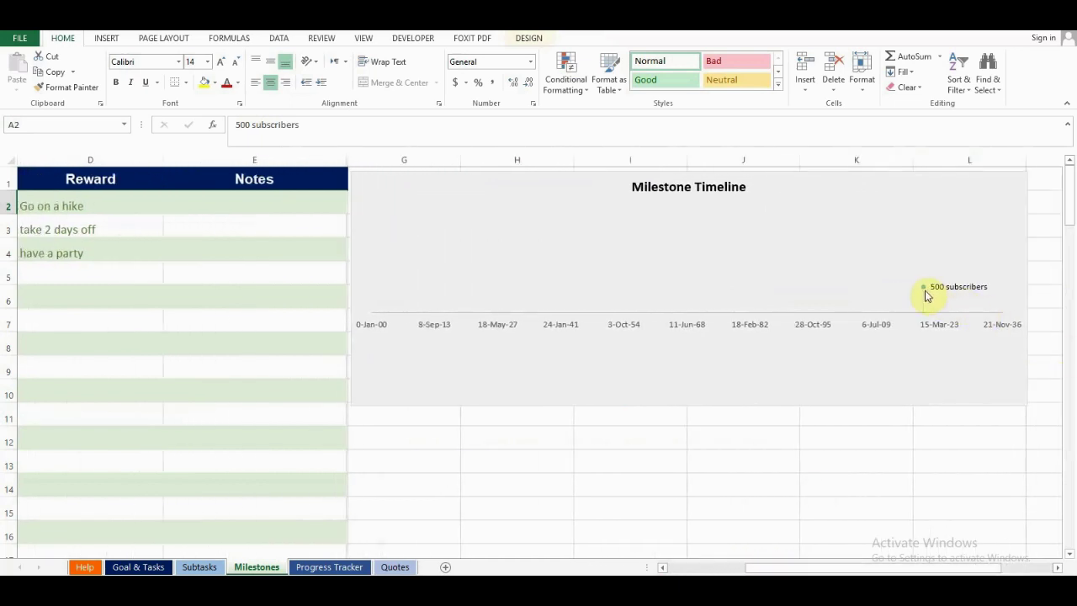
pyautogui.moveTo(924, 290)
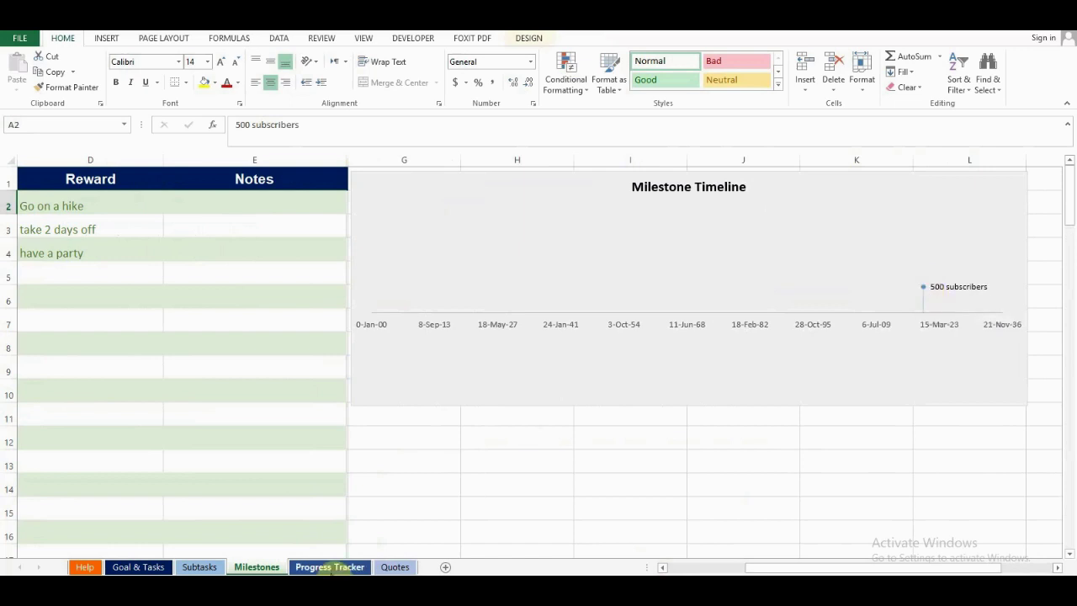
pyautogui.click(330, 568)
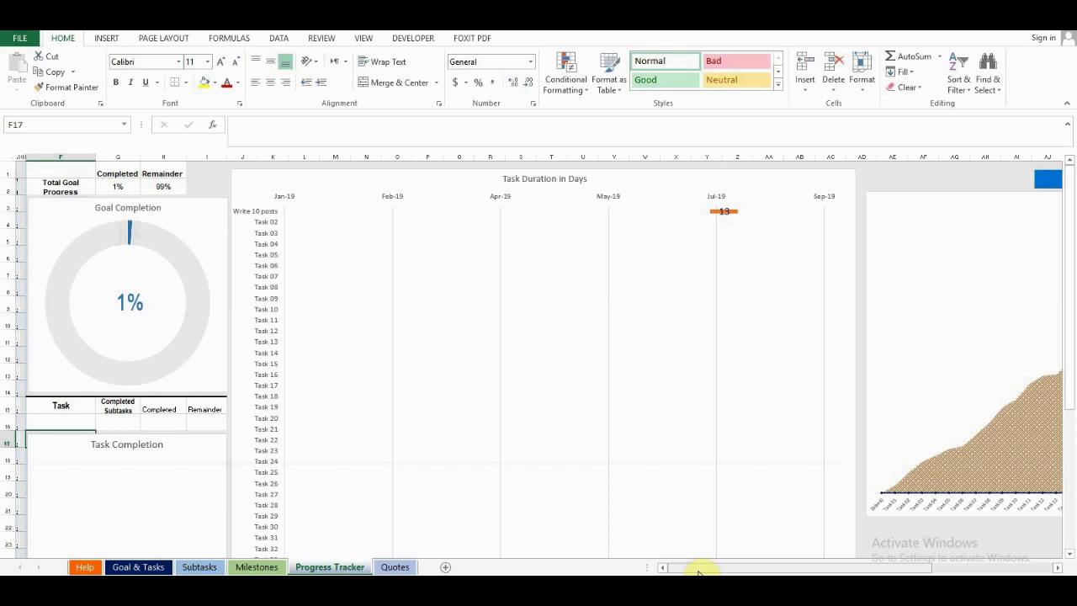
pyautogui.moveTo(178, 243)
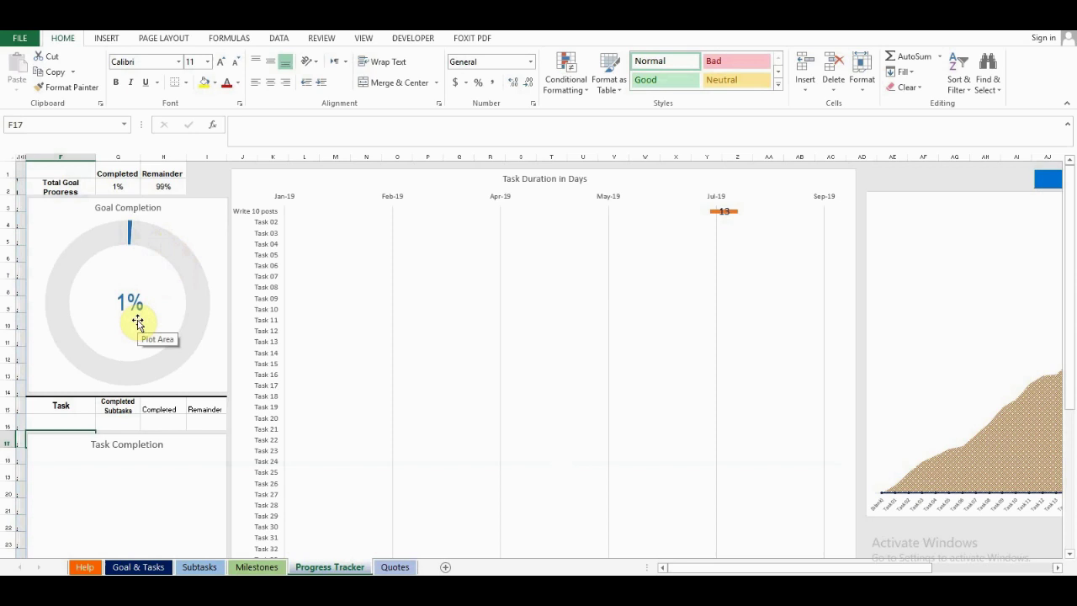
# Choose "Write 10 posts" as the task for the Task Completion chart and inspect its Completed Subtasks cell
pyautogui.click(85, 421)
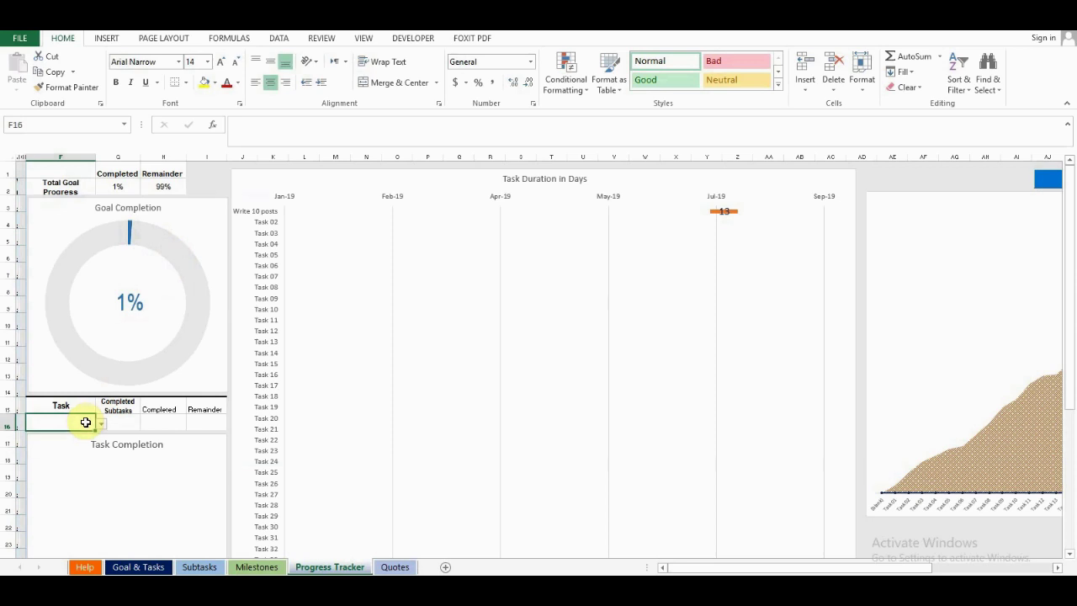
pyautogui.click(100, 424)
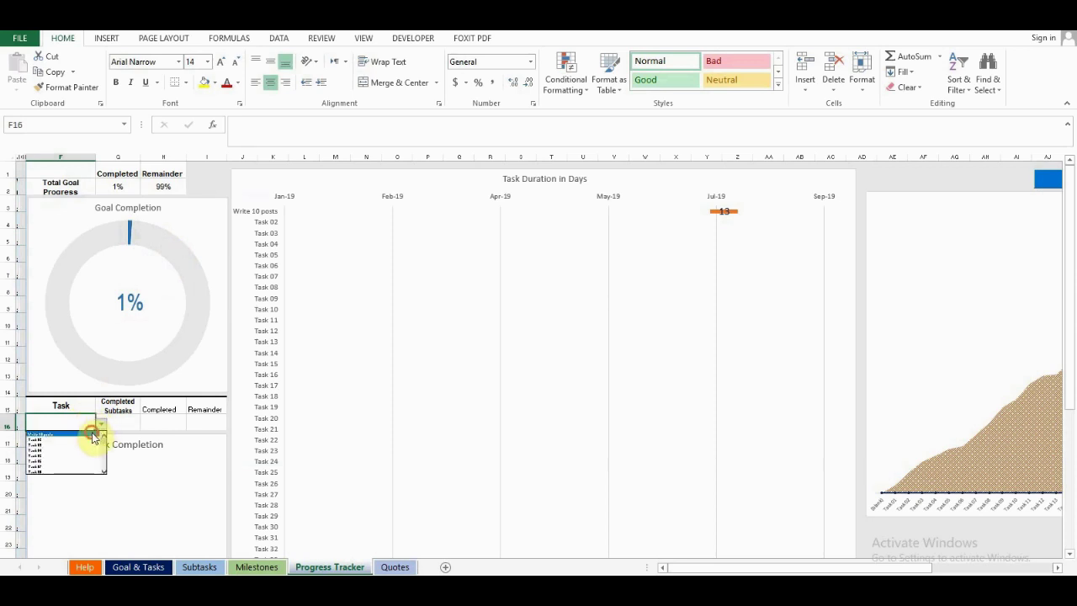
pyautogui.click(90, 435)
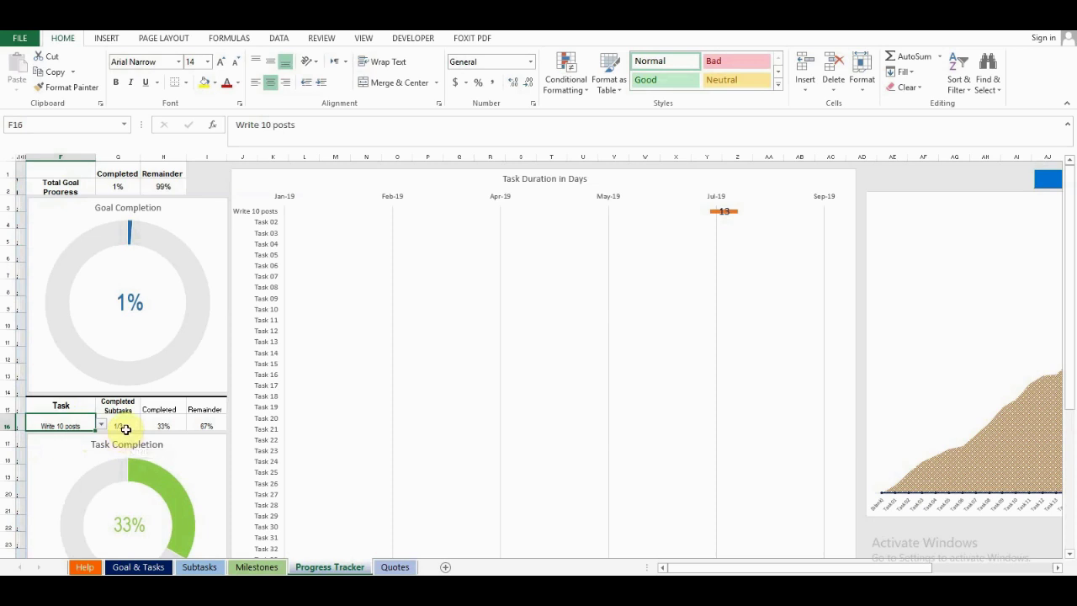
pyautogui.click(125, 429)
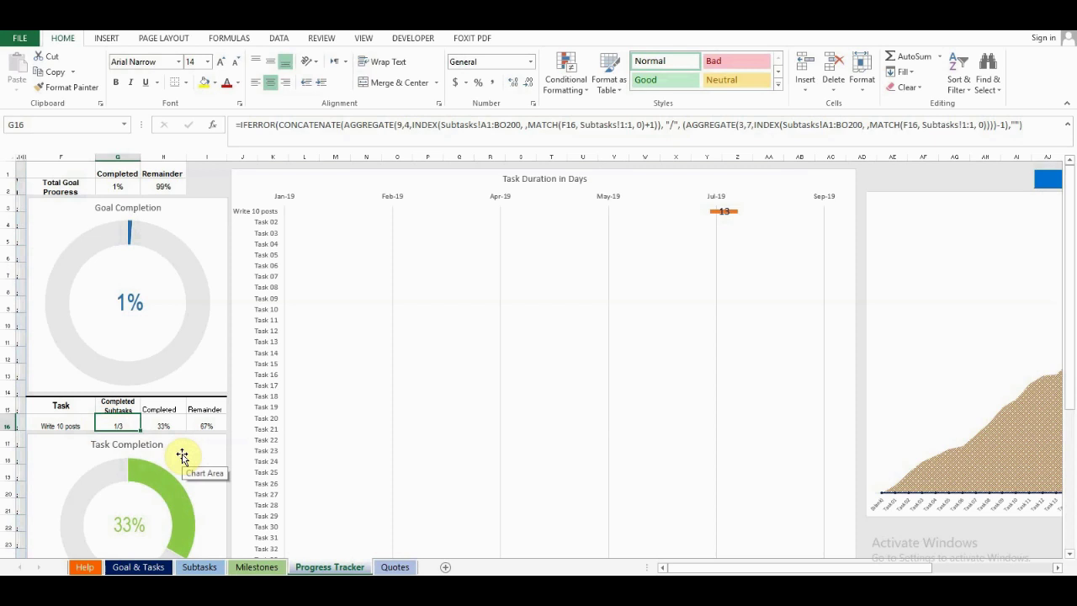
# Examine the Task Duration in Days chart and the start of the Climb The Mountain chart
pyautogui.click(212, 186)
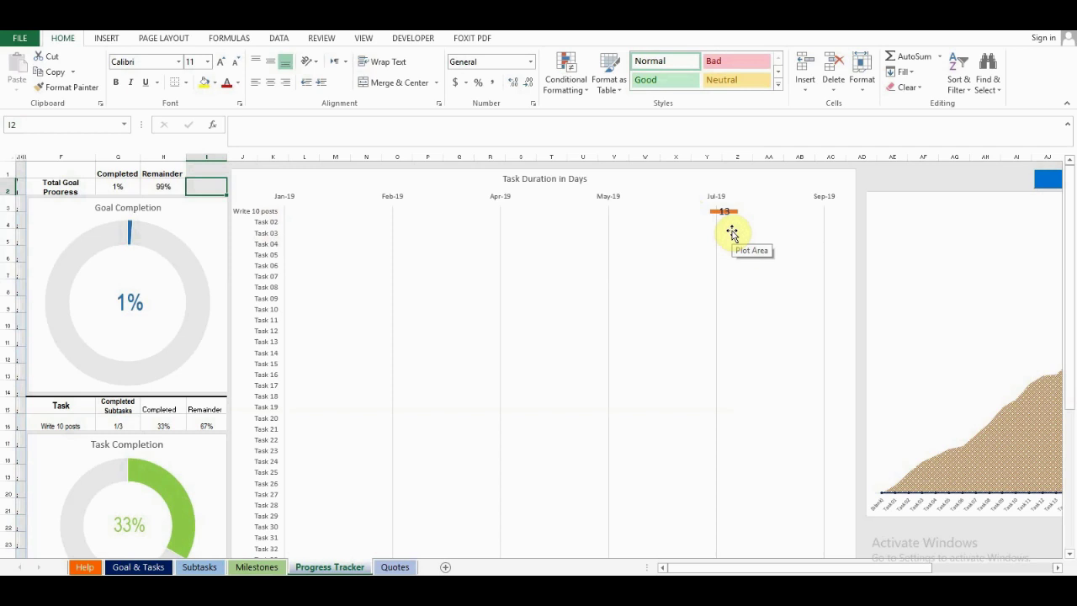
pyautogui.hotkey('ctrl', 'End')
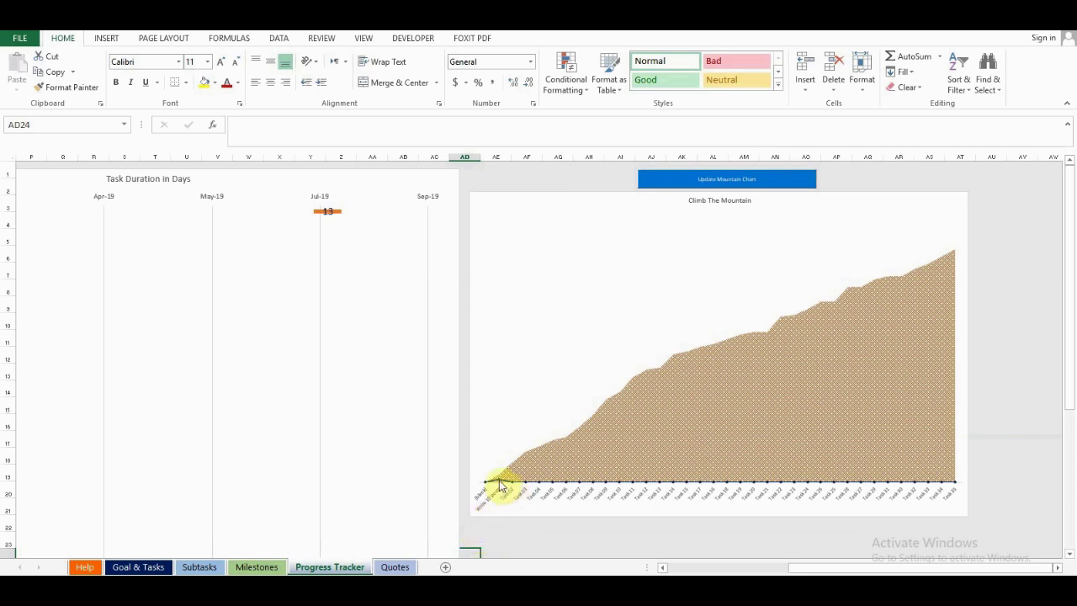
pyautogui.moveTo(499, 485)
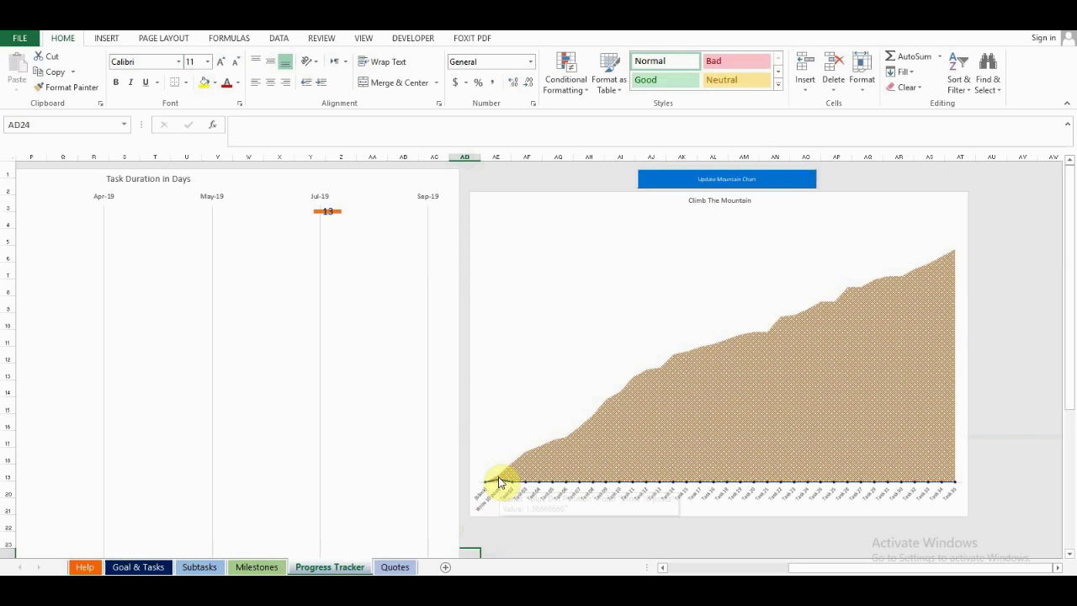
# Mark the "Write the post" and "edit the post" subtasks as completed with the value 1 on the Subtasks sheet
pyautogui.click(200, 567)
pyautogui.click(233, 216)
pyautogui.click(221, 232)
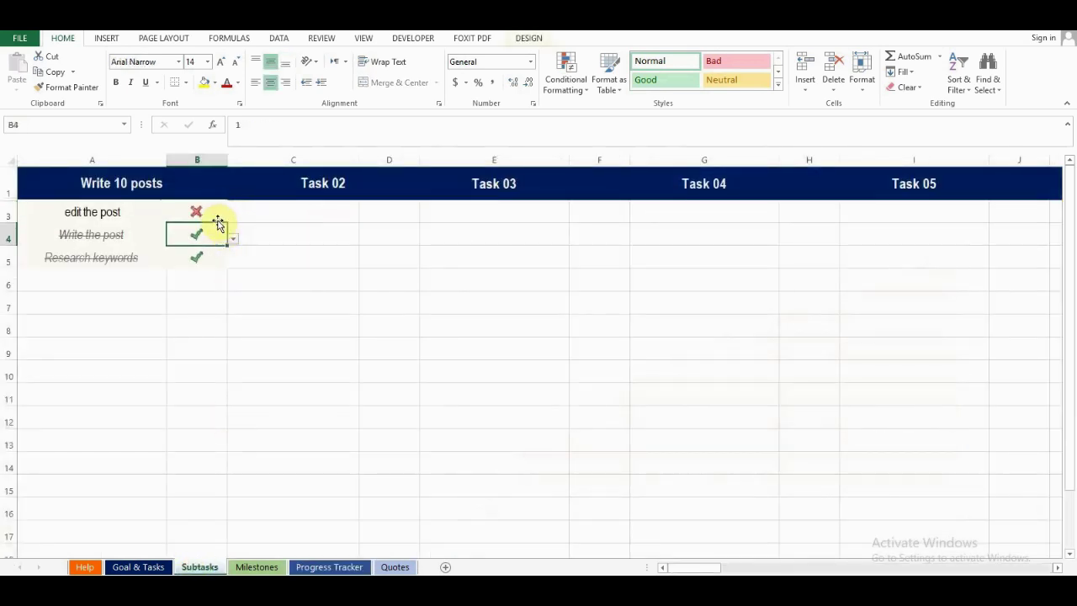
pyautogui.click(234, 215)
pyautogui.click(220, 233)
# Update the Climb The Mountain chart on the Progress Tracker sheet with the newly completed subtasks
pyautogui.click(329, 566)
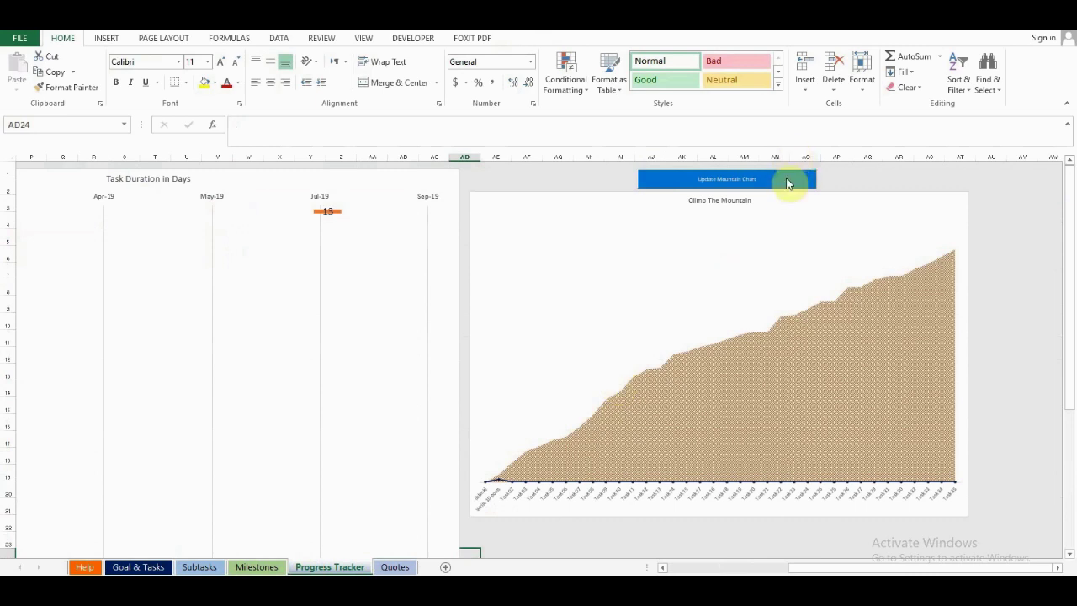
pyautogui.click(785, 184)
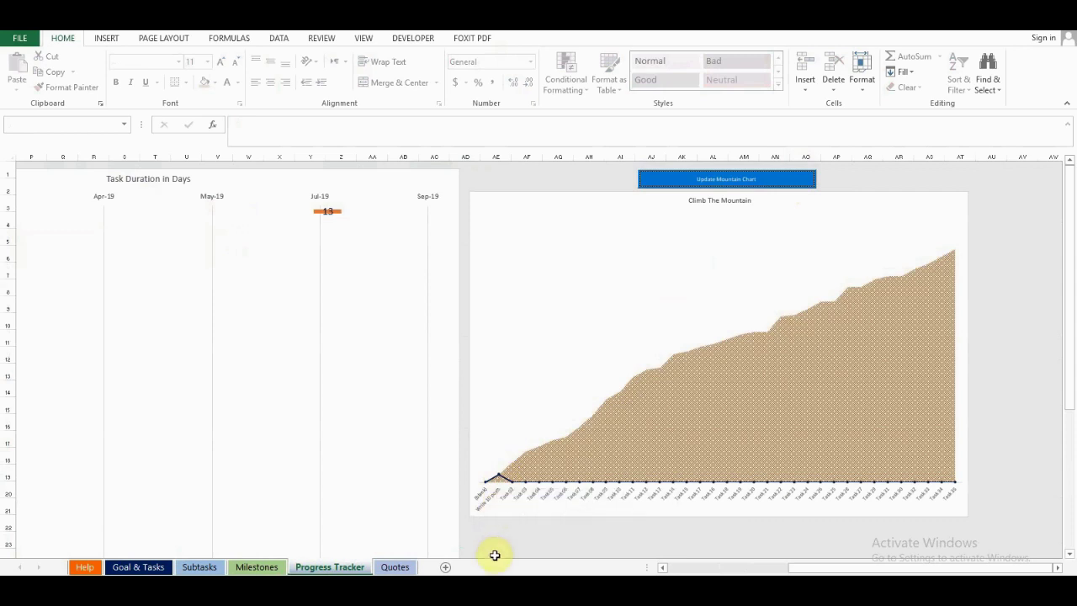
pyautogui.click(341, 567)
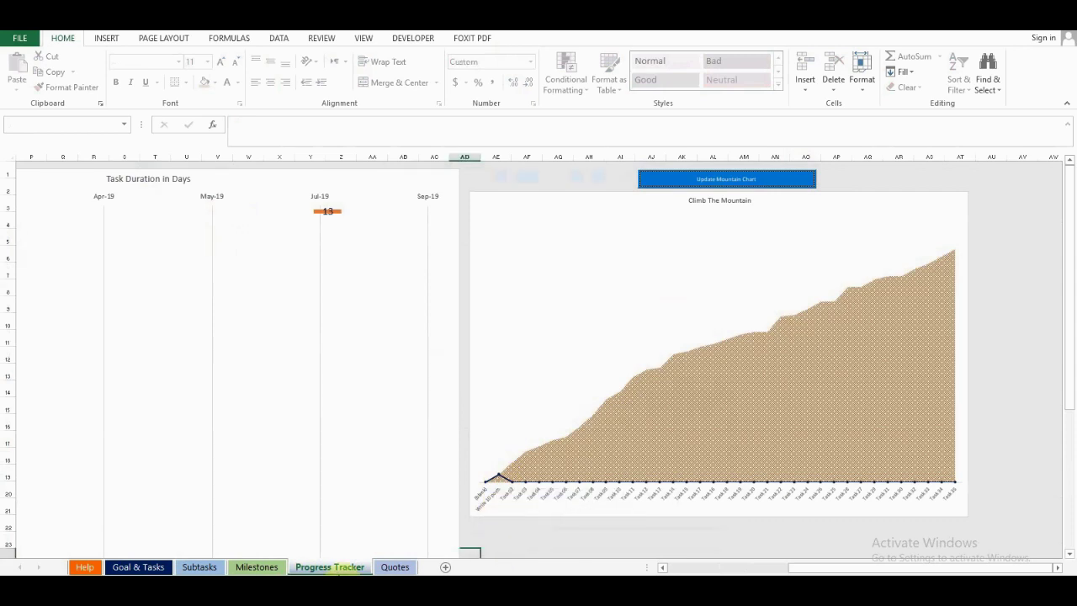
# Look over the list of goal quotes on the Quotes sheet and return to the Goal & Tasks sheet
pyautogui.click(392, 568)
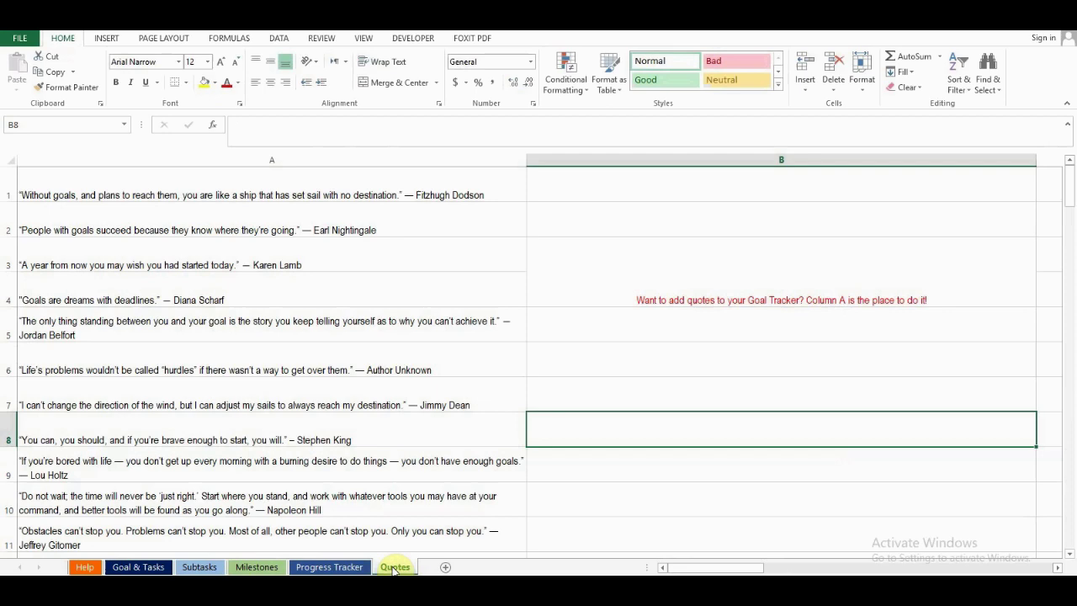
pyautogui.click(147, 566)
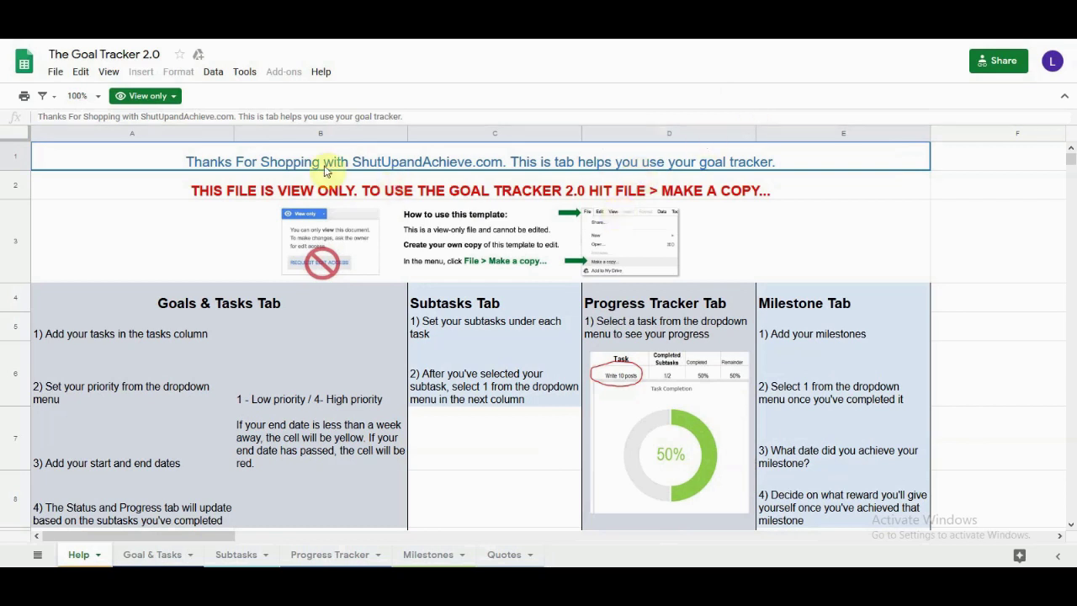
# Make an editable copy of the view-only Goal Tracker 2.0 spreadsheet
pyautogui.click(56, 74)
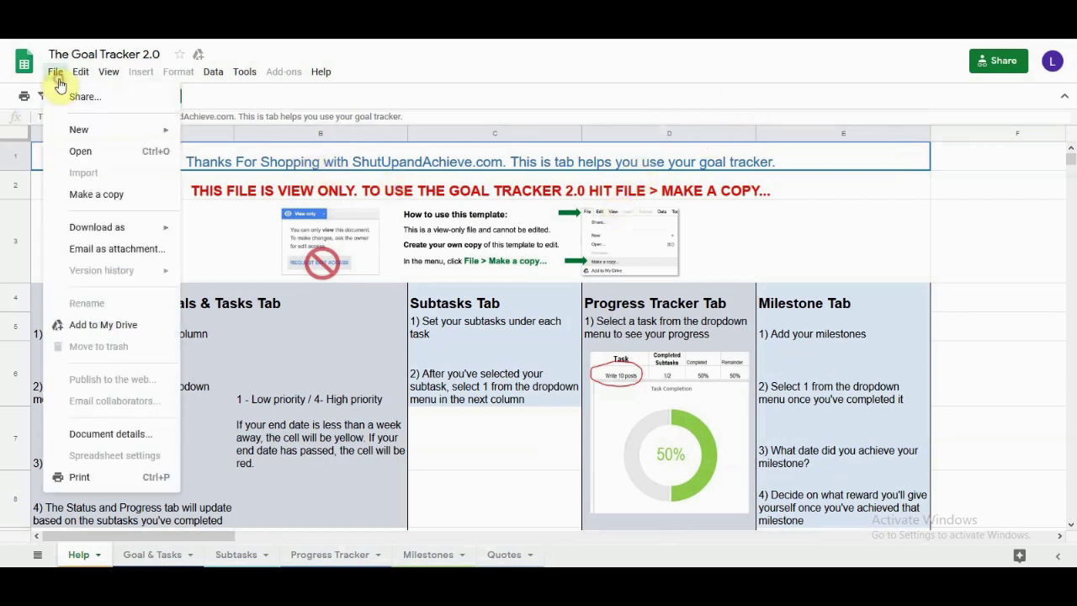
pyautogui.click(147, 206)
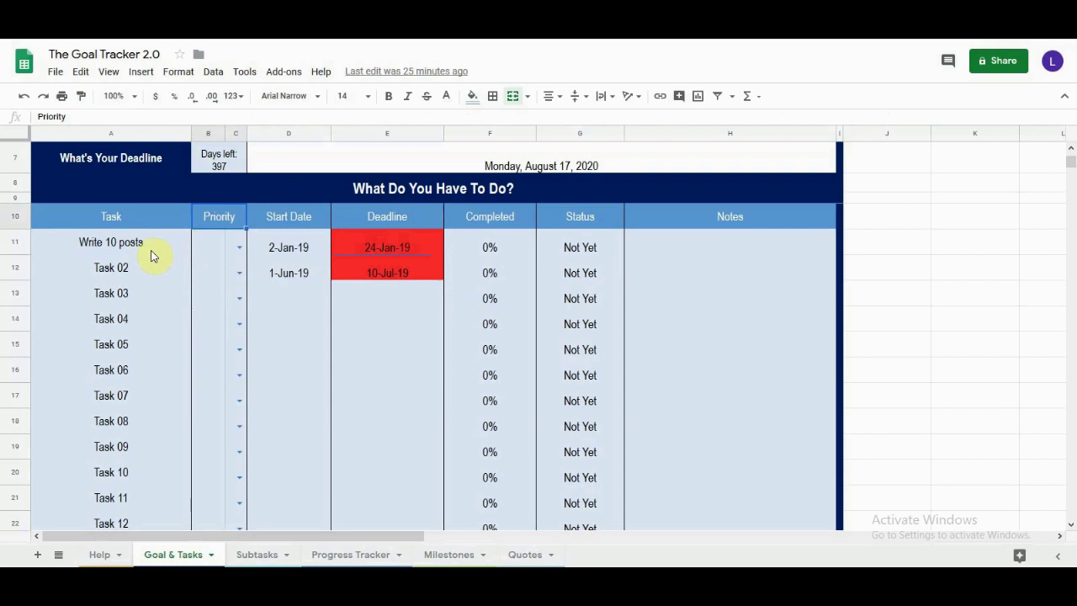
# Try to clear the Write 10 posts row from Task through Deadline, cancel the protected edit, and select the priority icon cells from row 11 down
pyautogui.click(149, 244)
pyautogui.moveTo(274, 246); pyautogui.dragTo(397, 249)
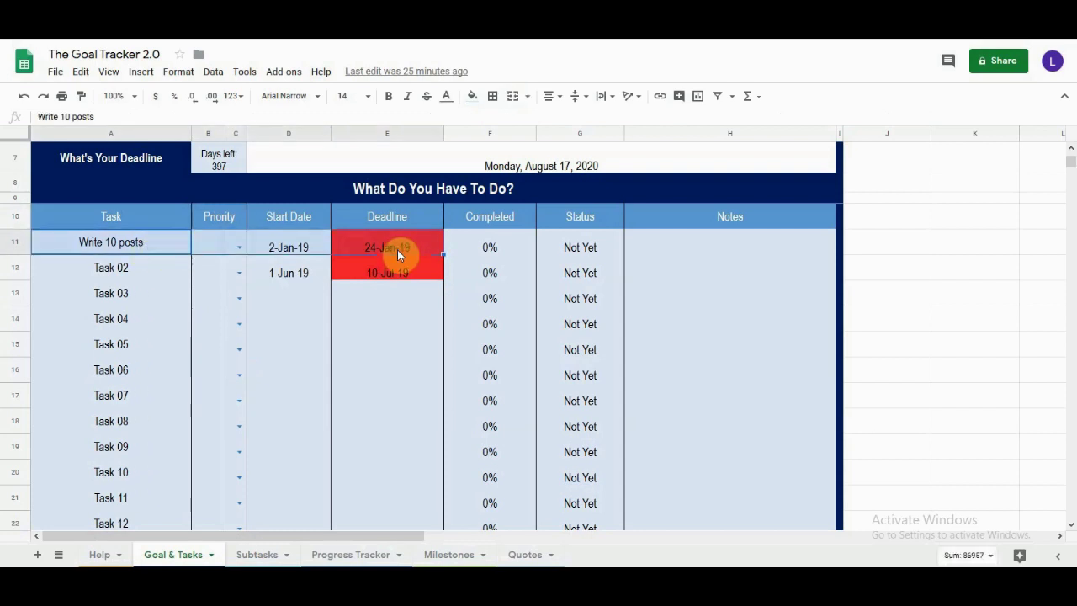
pyautogui.press('Delete')
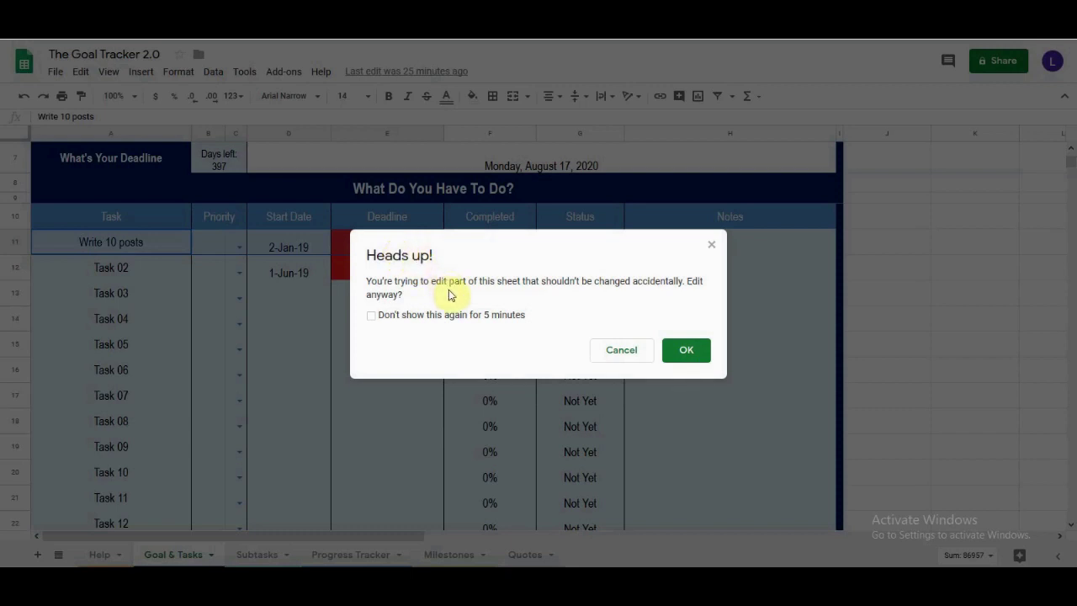
pyautogui.click(621, 350)
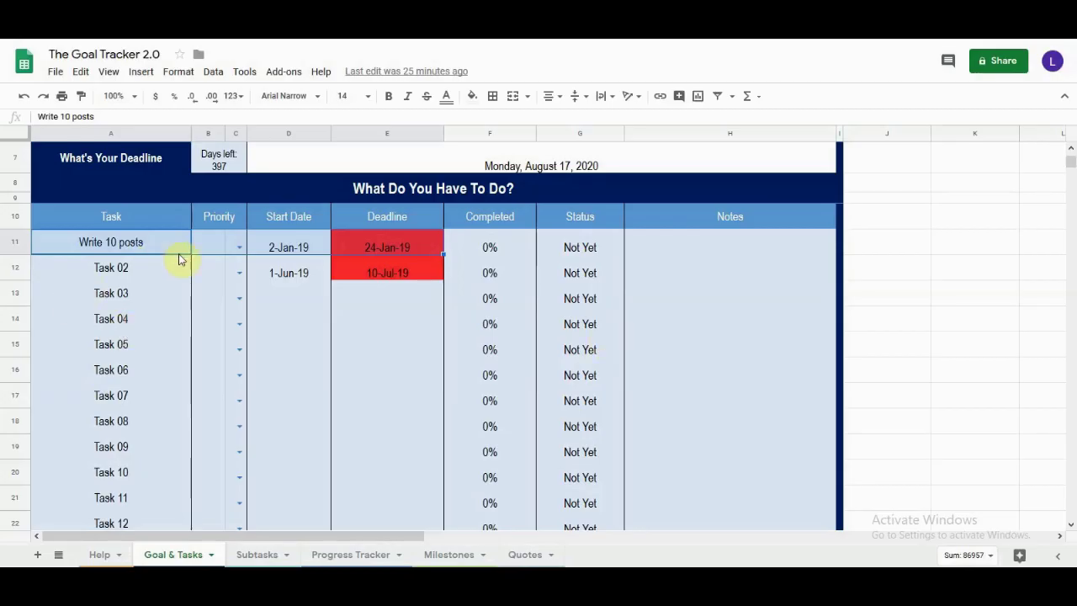
pyautogui.moveTo(205, 244); pyautogui.dragTo(198, 539)
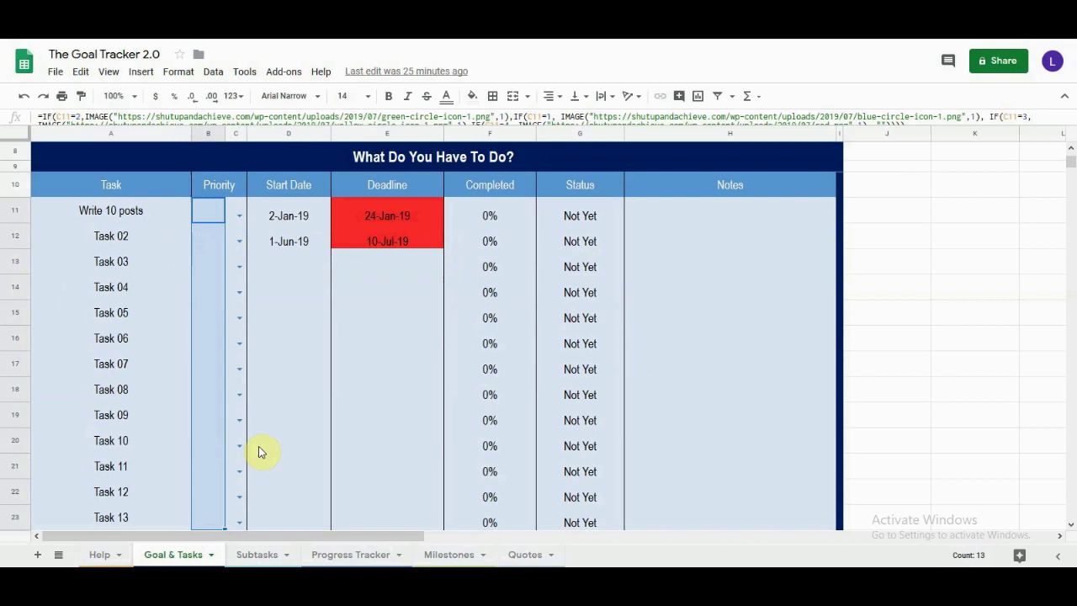
# Clear the Write 10 posts task name and the priority values, start dates and deadlines of the first two tasks
pyautogui.click(143, 261)
pyautogui.click(149, 212)
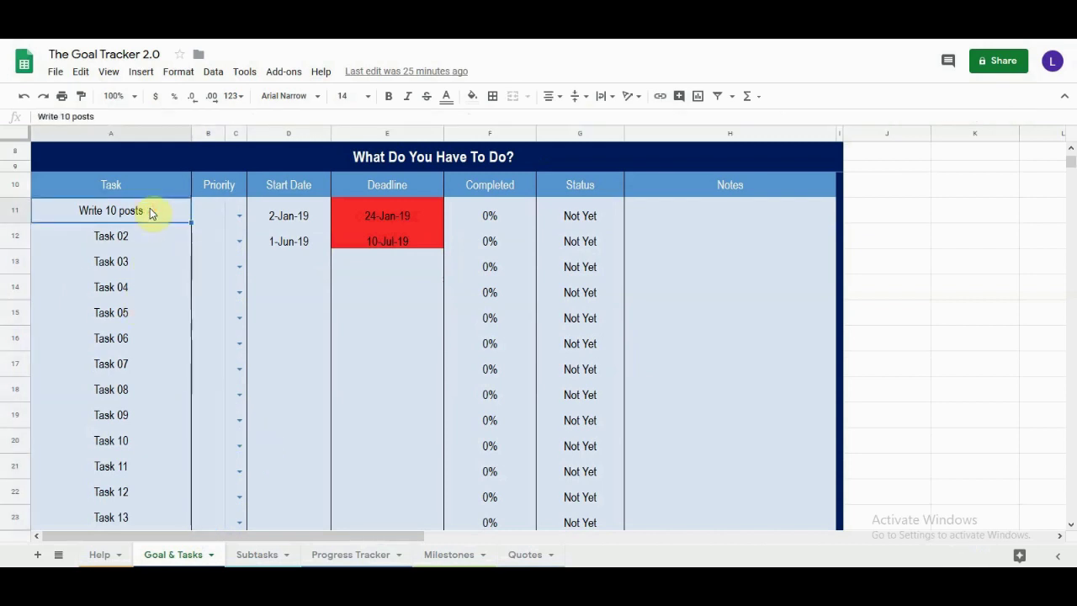
pyautogui.press('Delete')
pyautogui.moveTo(235, 215); pyautogui.dragTo(387, 231)
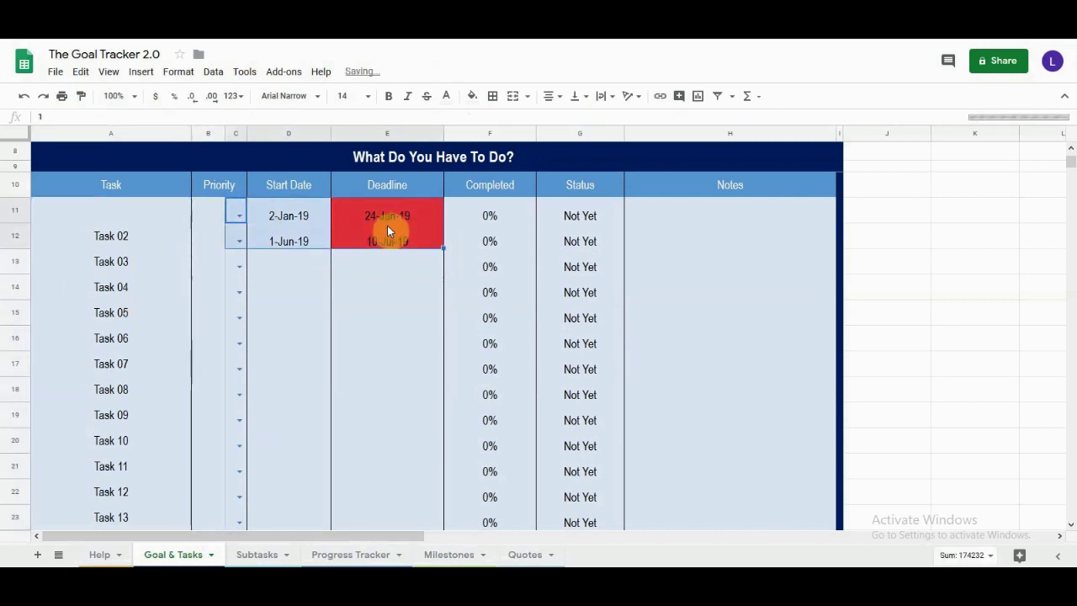
pyautogui.press('Delete')
pyautogui.click(387, 290)
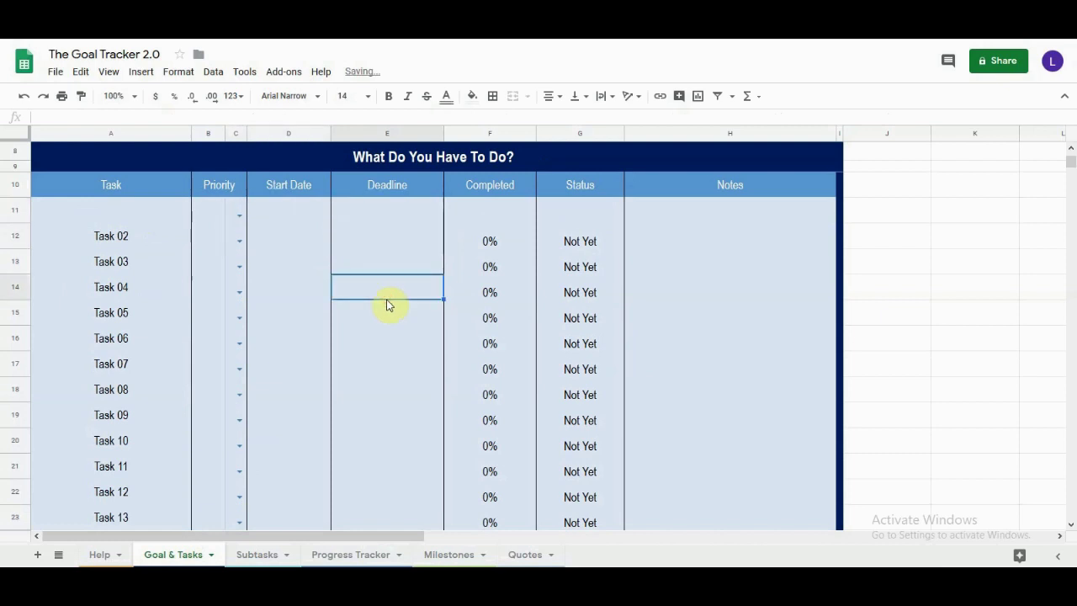
# Try to edit the protected icon formula cells beside the Task 02 subtasks on the Subtasks sheet
pyautogui.click(254, 555)
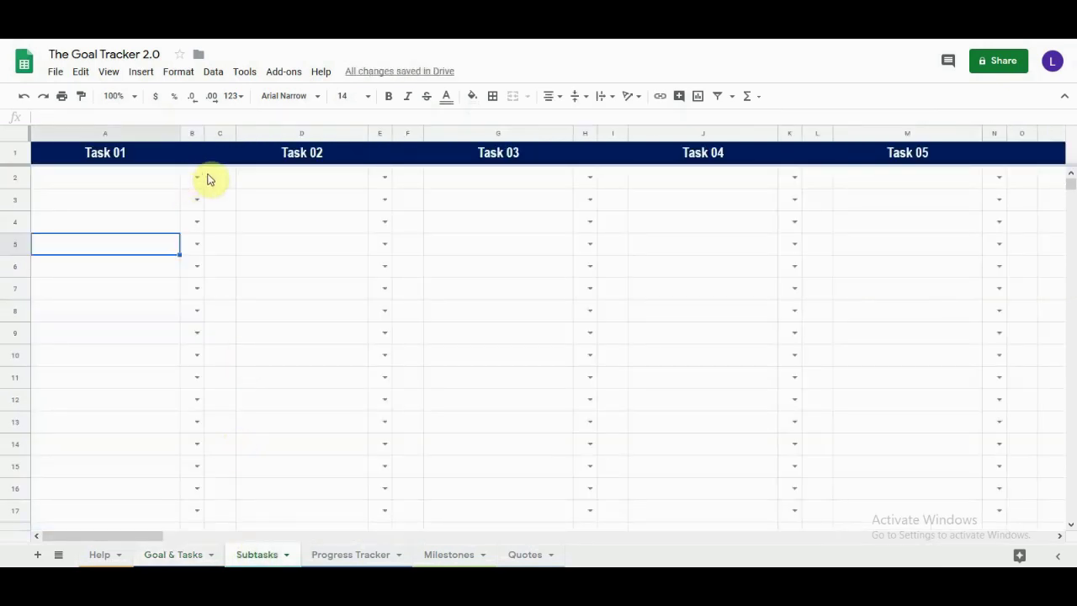
pyautogui.moveTo(209, 177); pyautogui.dragTo(221, 244)
pyautogui.moveTo(225, 343); pyautogui.dragTo(296, 368)
pyautogui.click(407, 177)
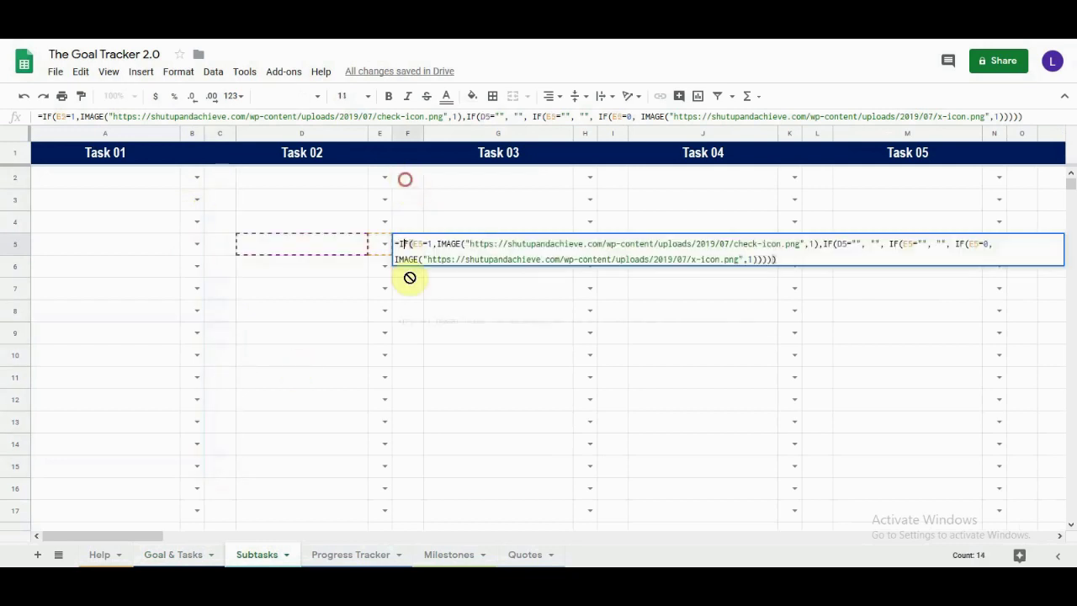
pyautogui.hotkey('ctrl', 'v')
pyautogui.moveTo(419, 312); pyautogui.dragTo(412, 202)
pyautogui.hotkey('ctrl', 'v')
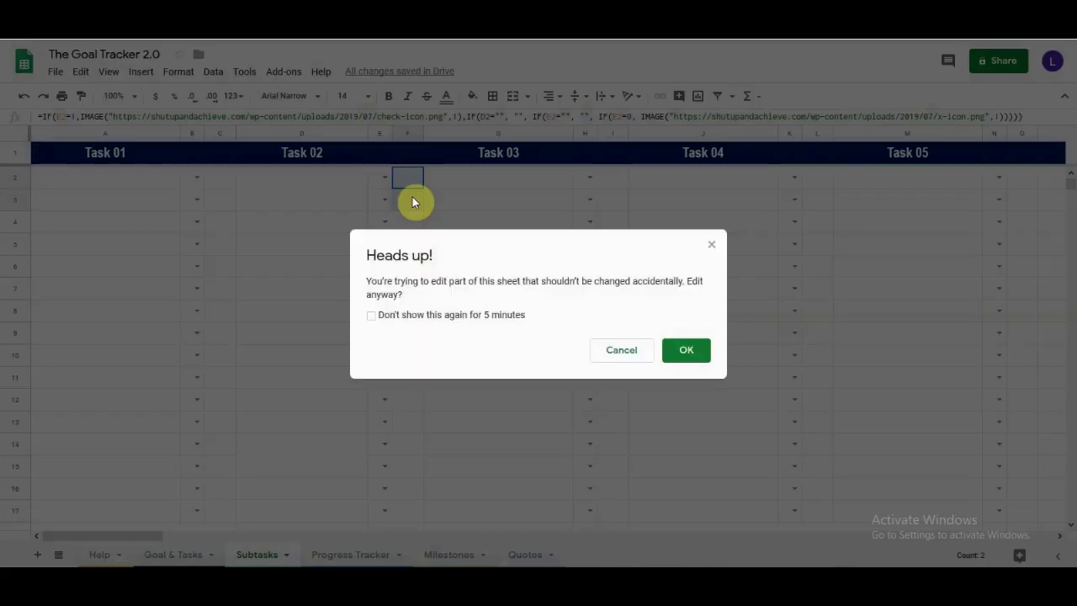